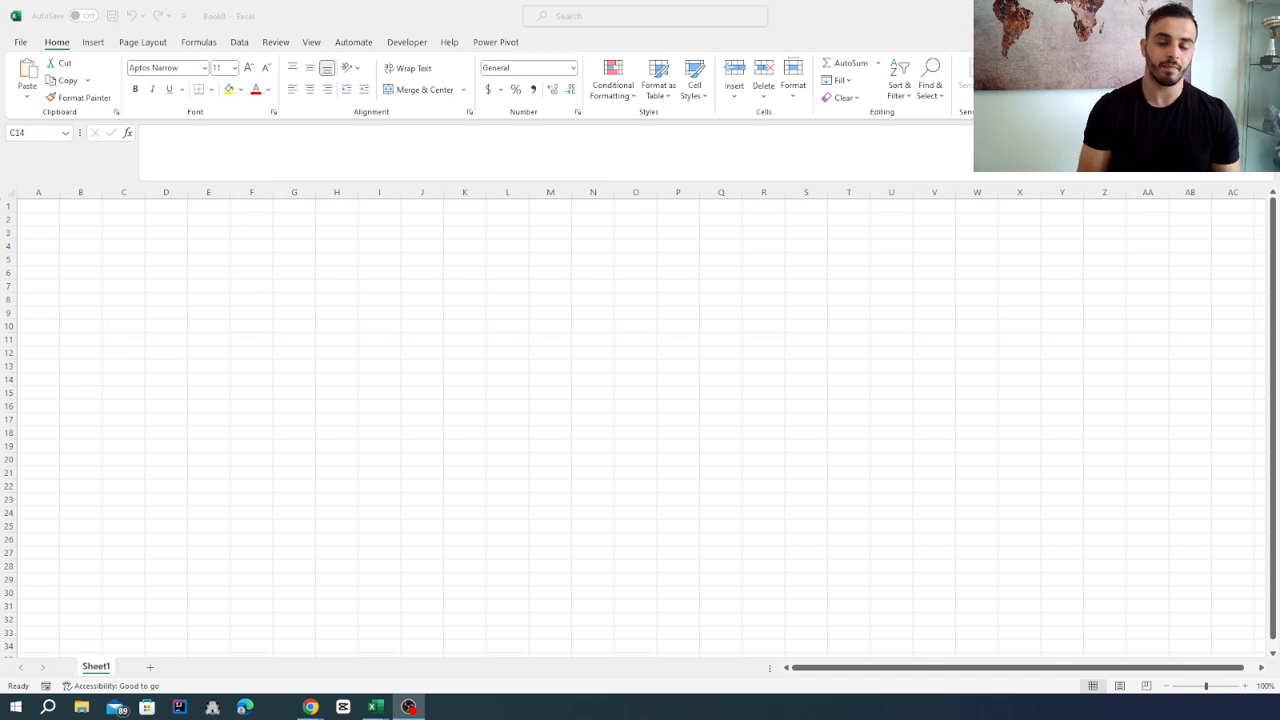
- Enter the column headers "numbers" in G9 and "colors" in H9
left_click(297, 312)
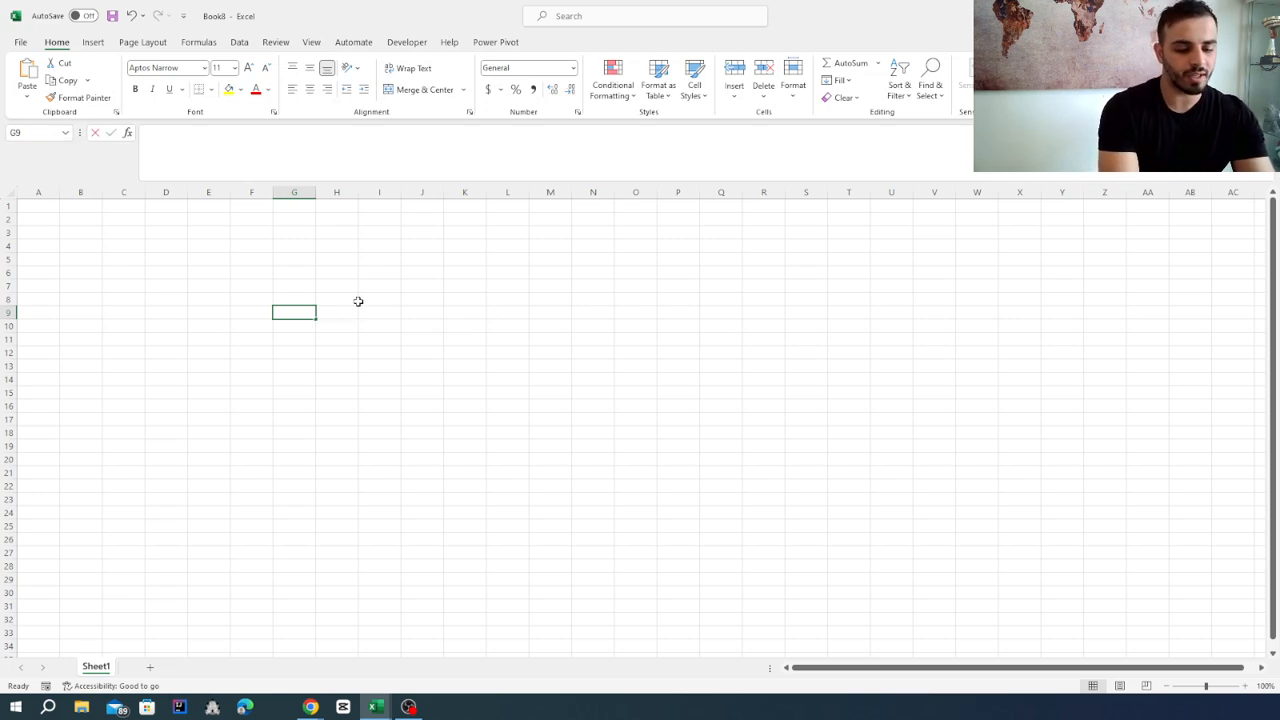
type("numbers")
key("Tab")
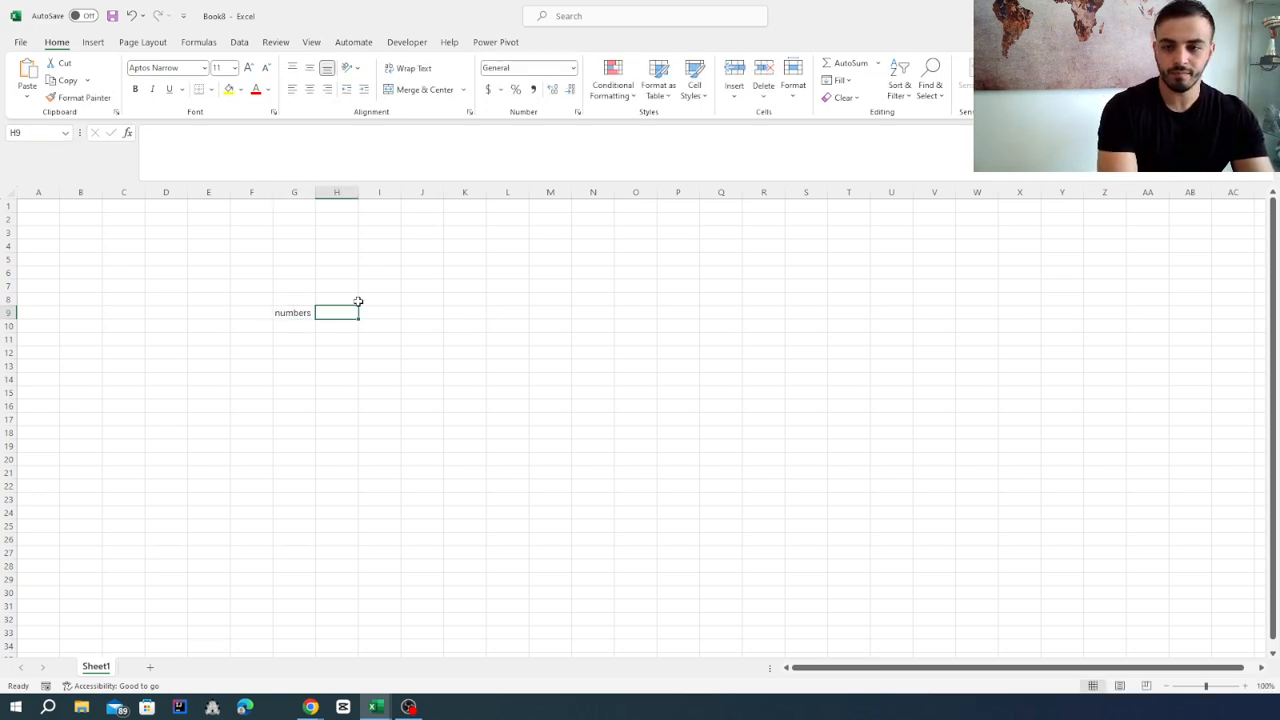
type("colors")
key("Return")
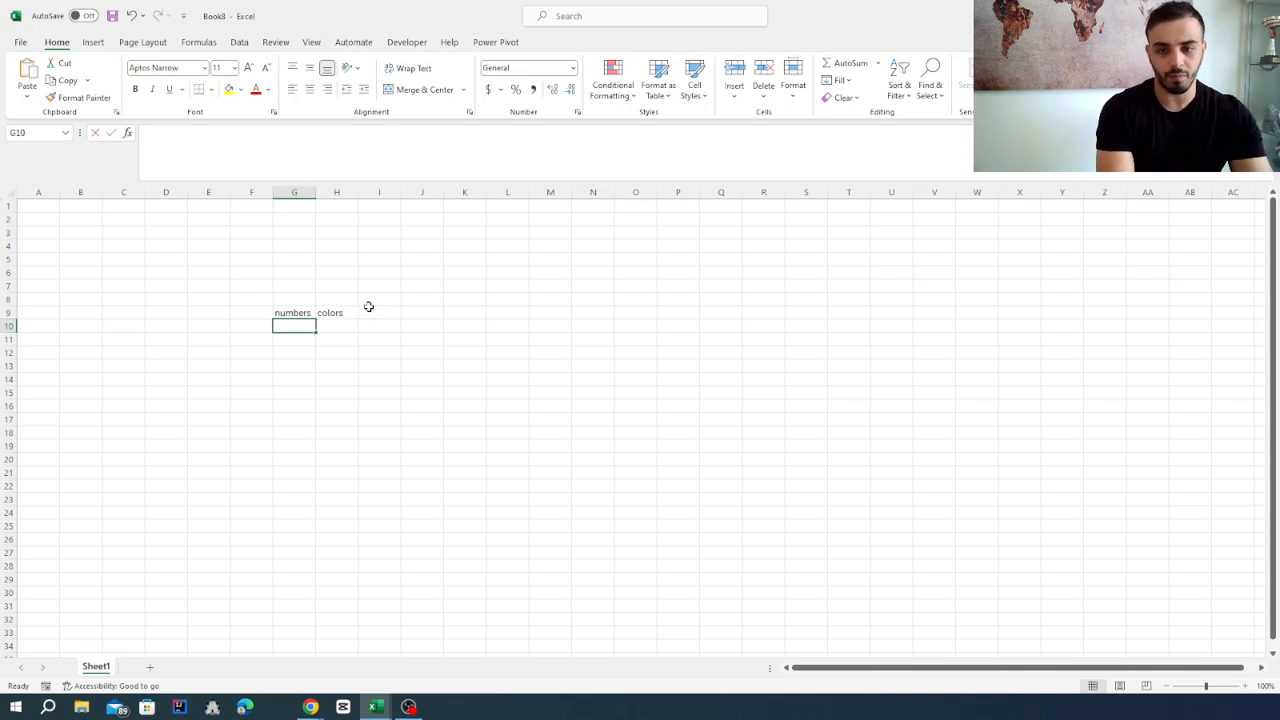
- Fill G10:G19 with the numbers 1 to 10, starting with 1 in G10 and extending the formula =G10+1 from G11
type("1")
key("Return")
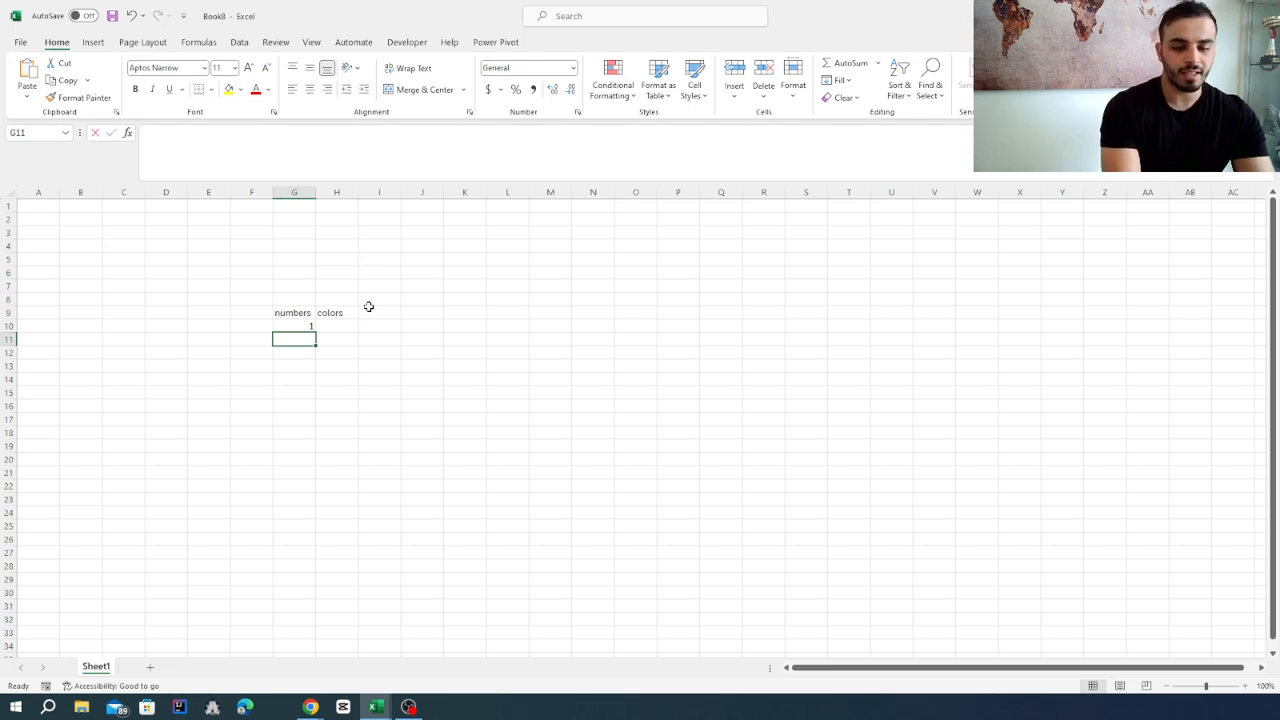
type("=")
key("Up")
type("+1")
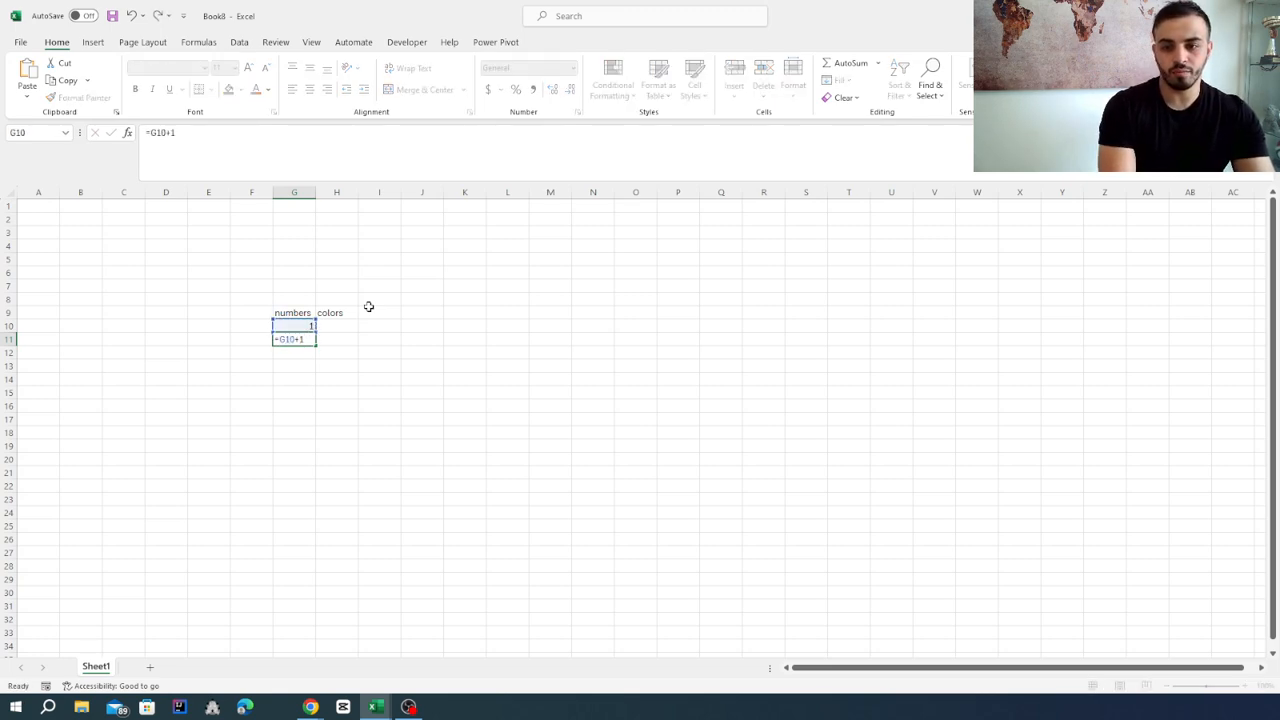
key("Return")
left_click(309, 338)
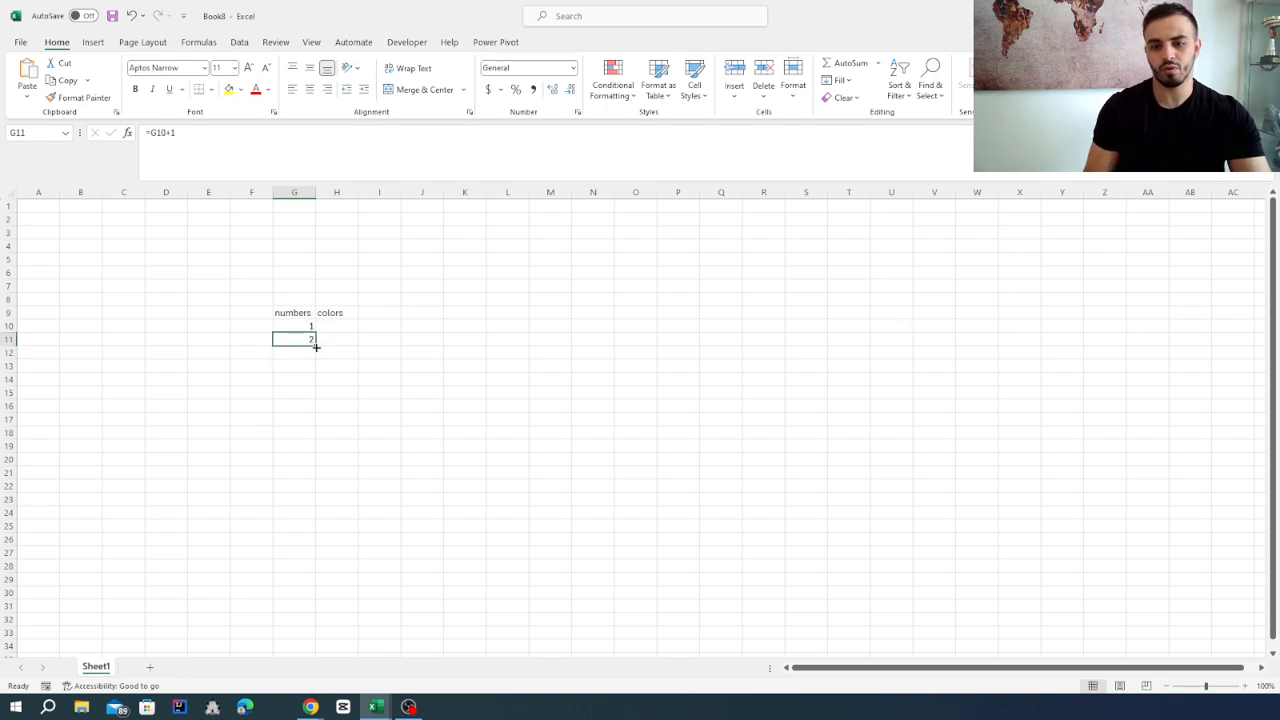
left_click_drag(316, 346, 312, 450)
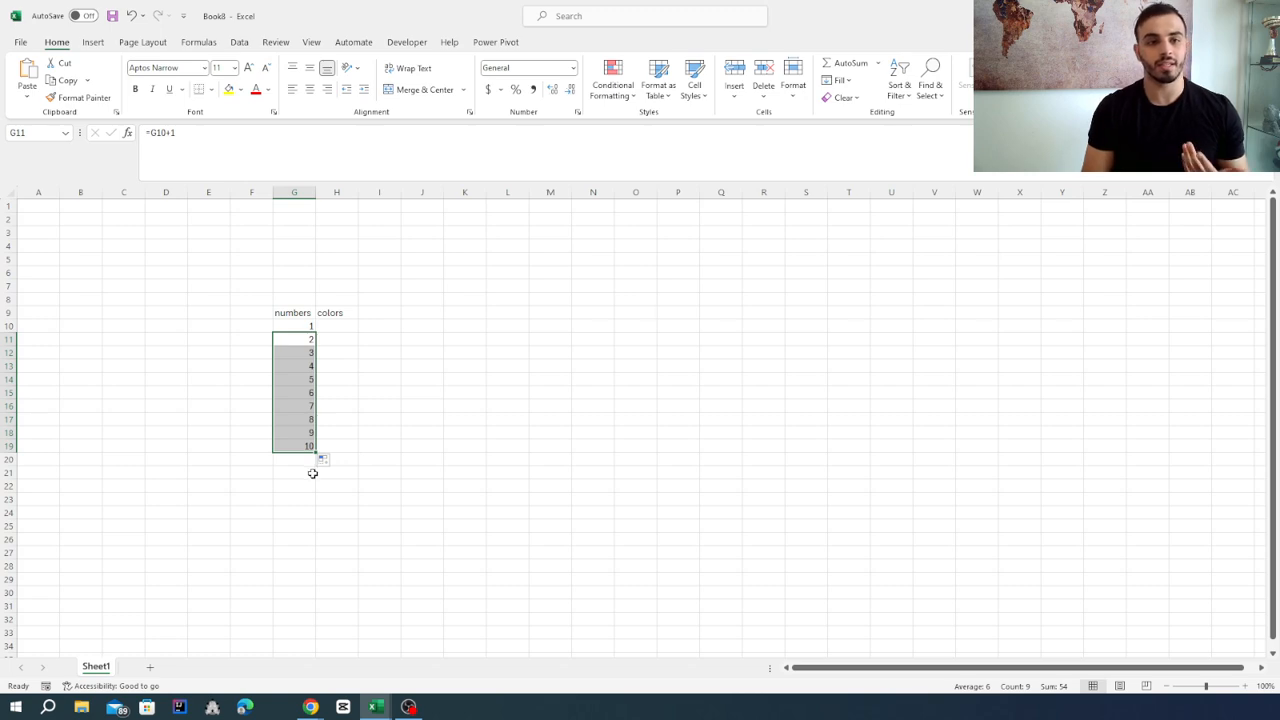
left_click(352, 423)
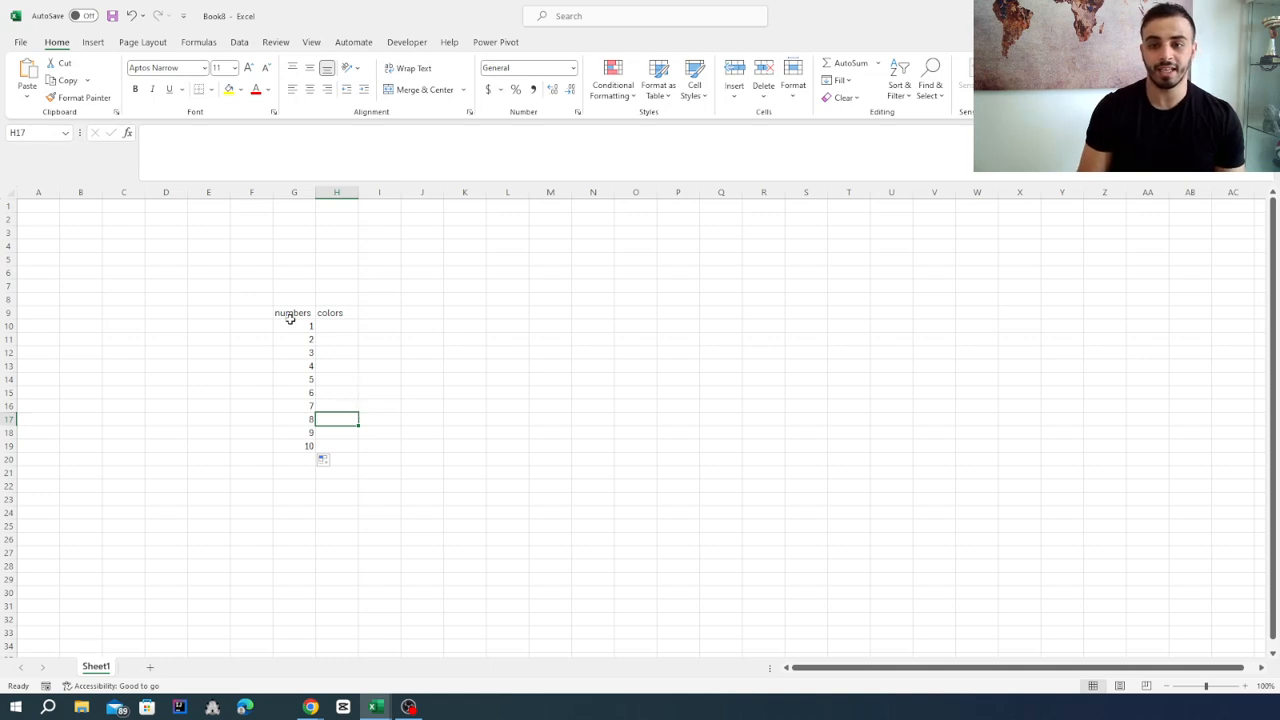
- Convert the range G9:H19 into a table with headers
left_click_drag(290, 313, 343, 442)
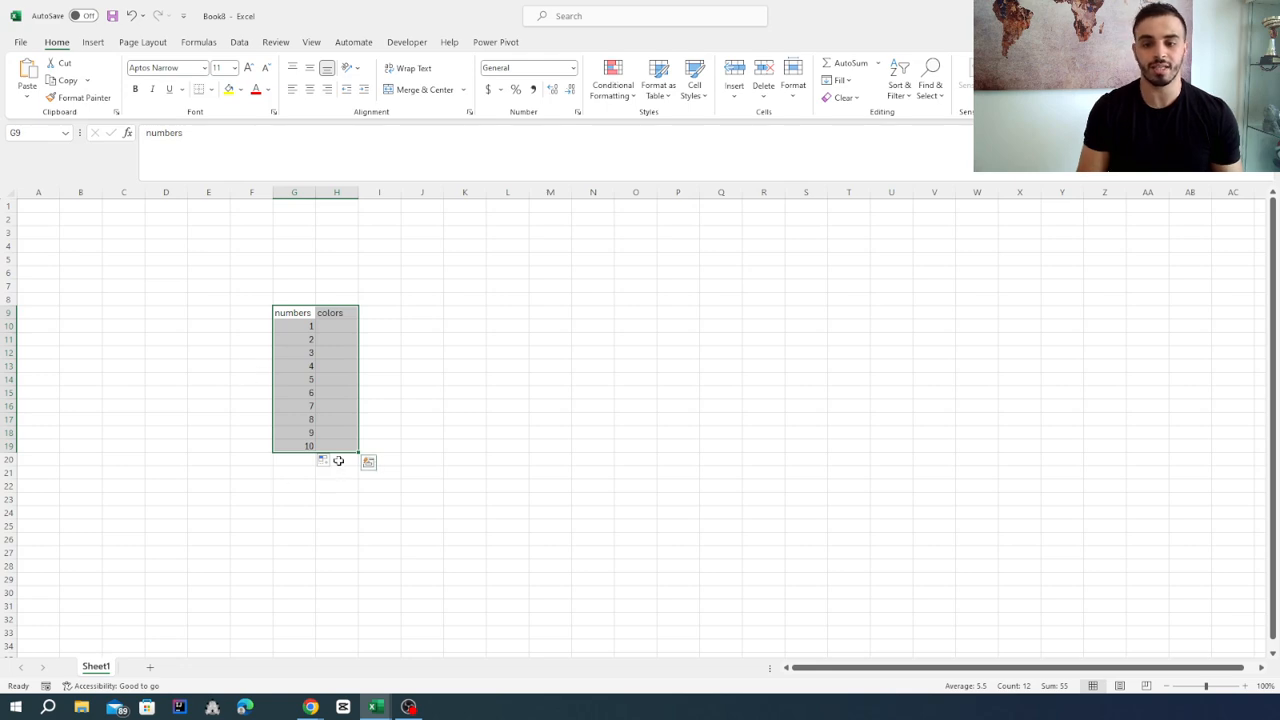
left_click(94, 43)
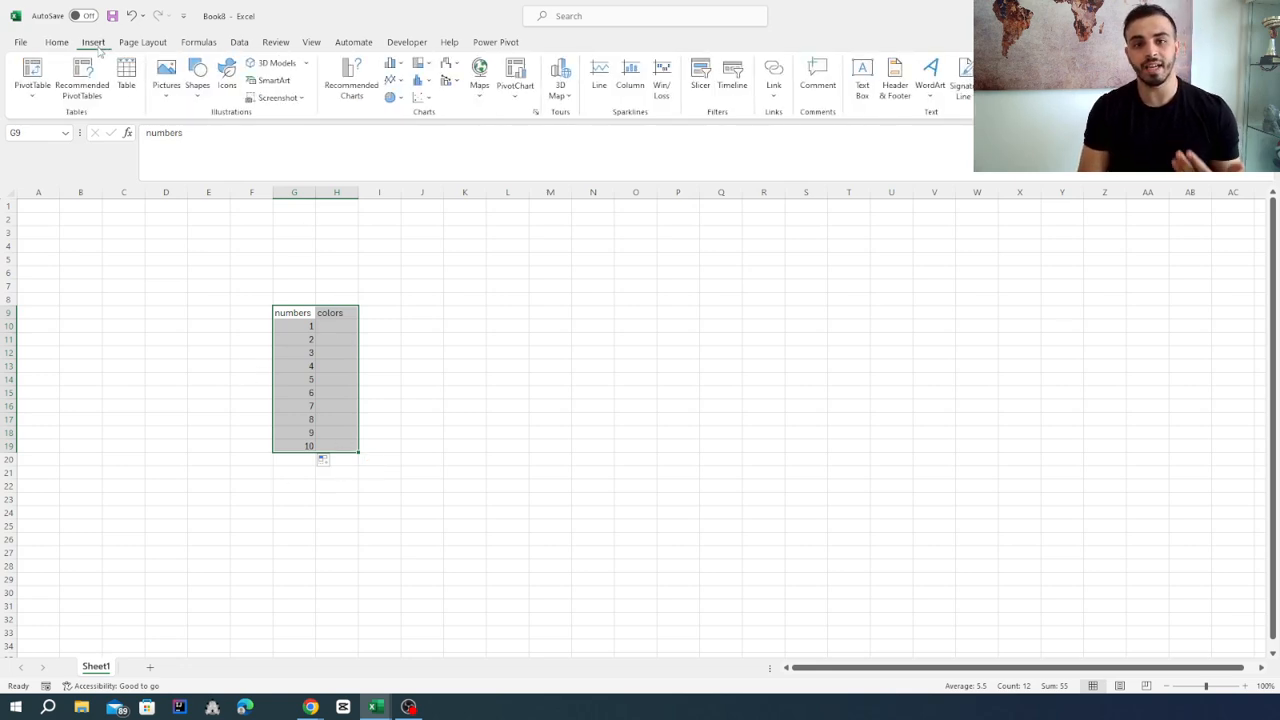
left_click(125, 86)
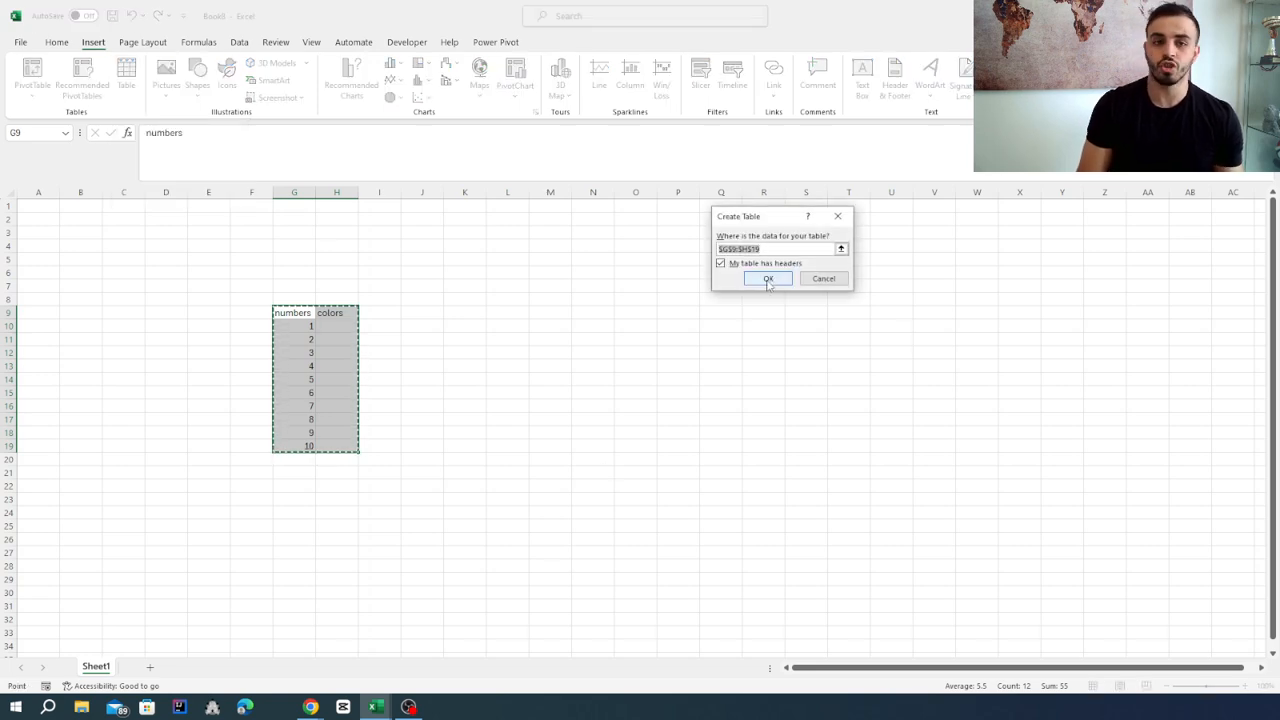
left_click(768, 280)
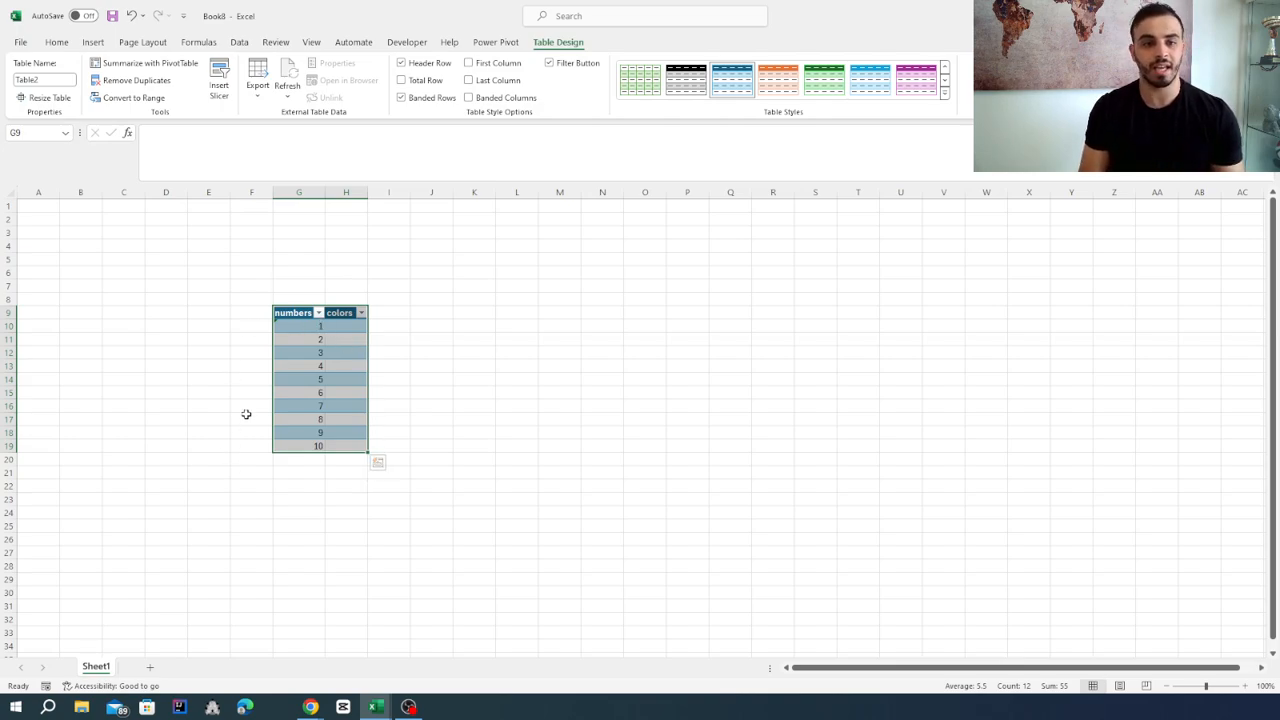
left_click(343, 325)
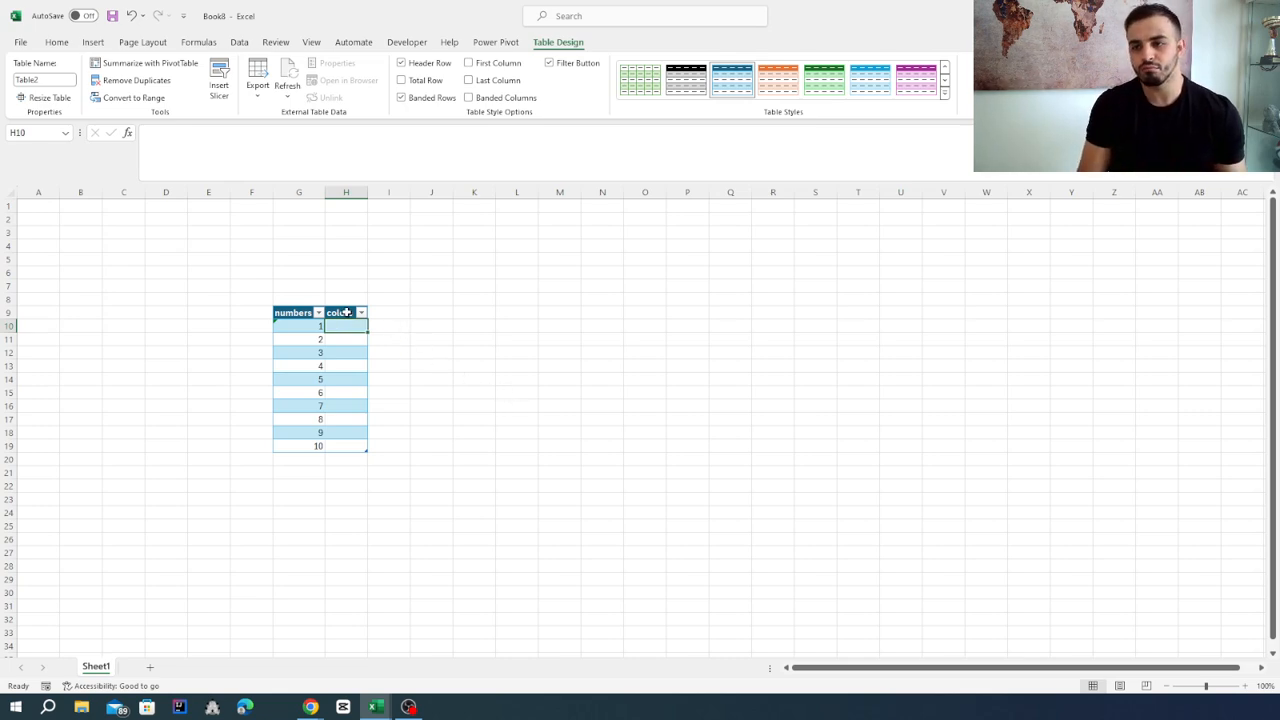
left_click(318, 313)
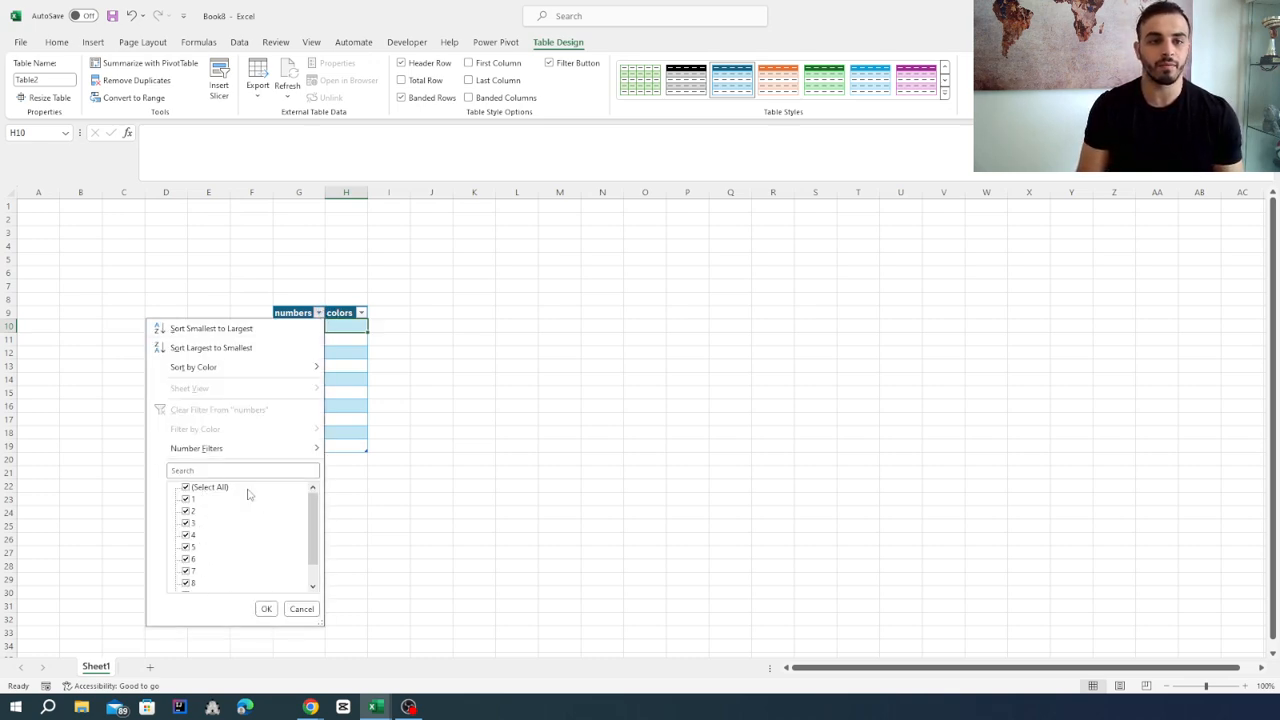
left_click(614, 355)
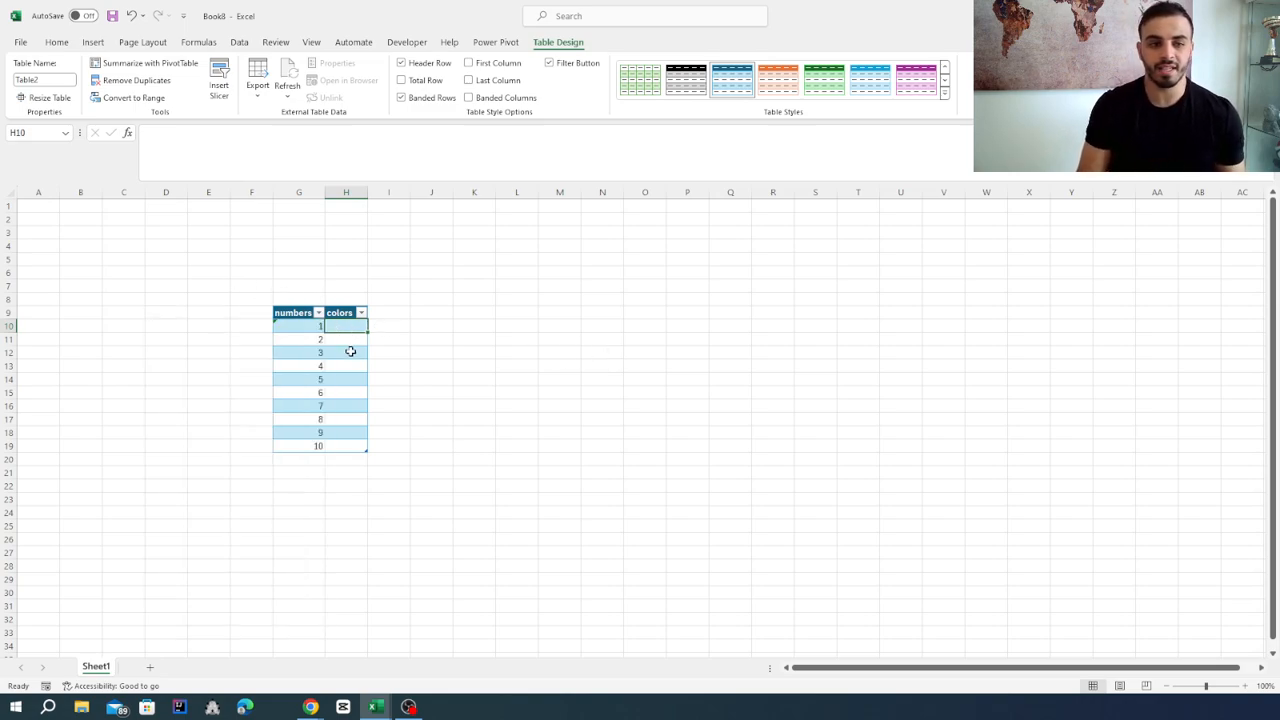
left_click(347, 366)
left_click(349, 342)
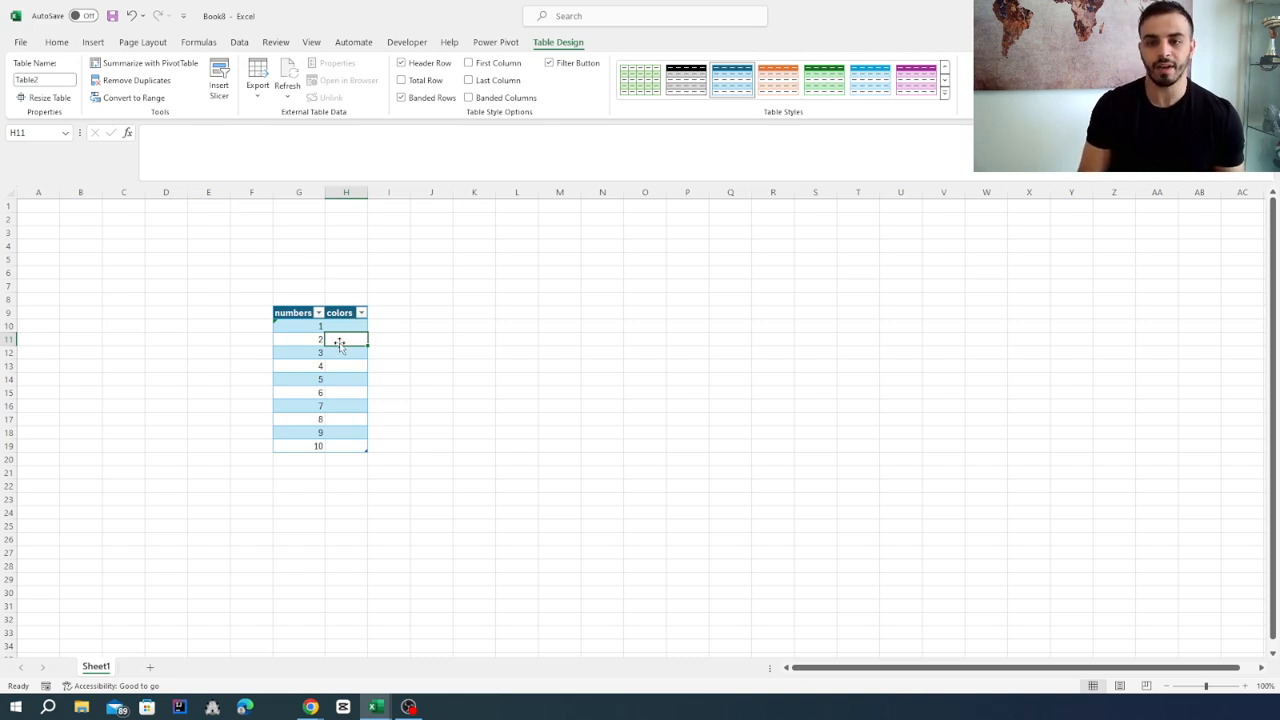
- Enter blue, red and yellow in the first three cells of the colors column, H10:H12
left_click(341, 328)
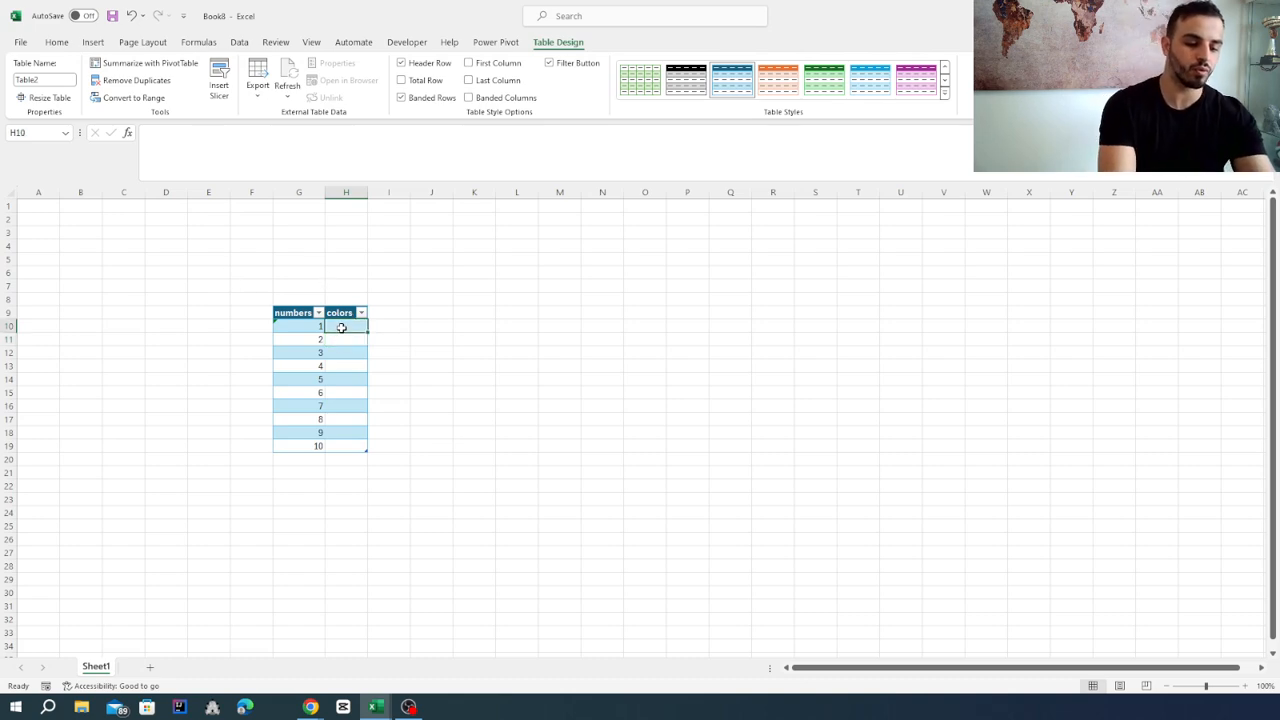
type("blue")
key("Return")
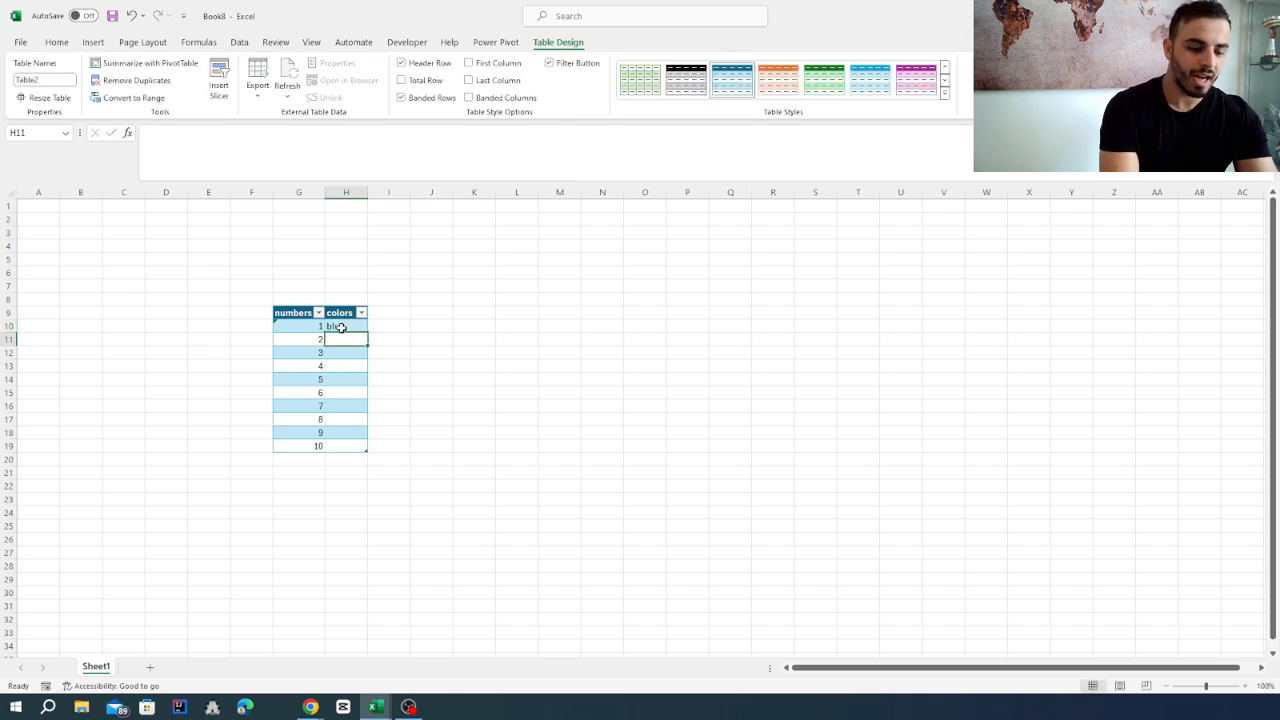
type("red")
key("Return")
type("ye")
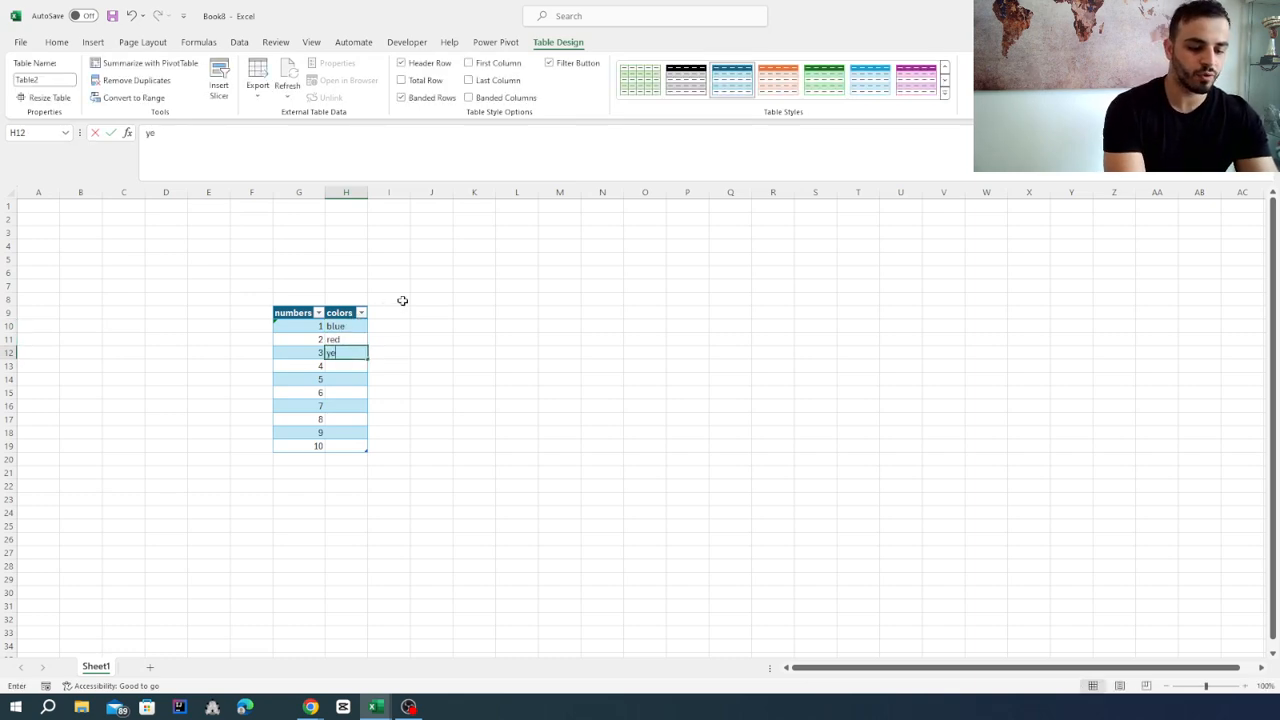
type("llow")
key("Return")
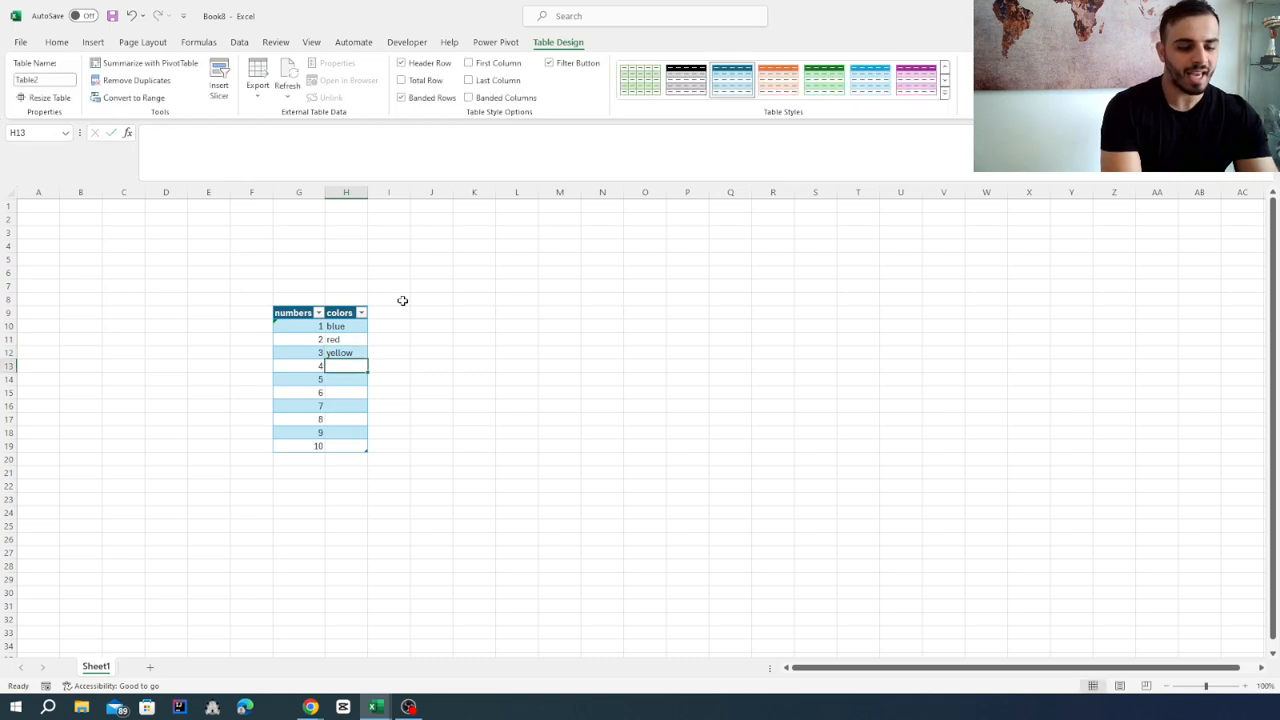
- Clear the manually entered color names from the colors column
left_click(350, 327)
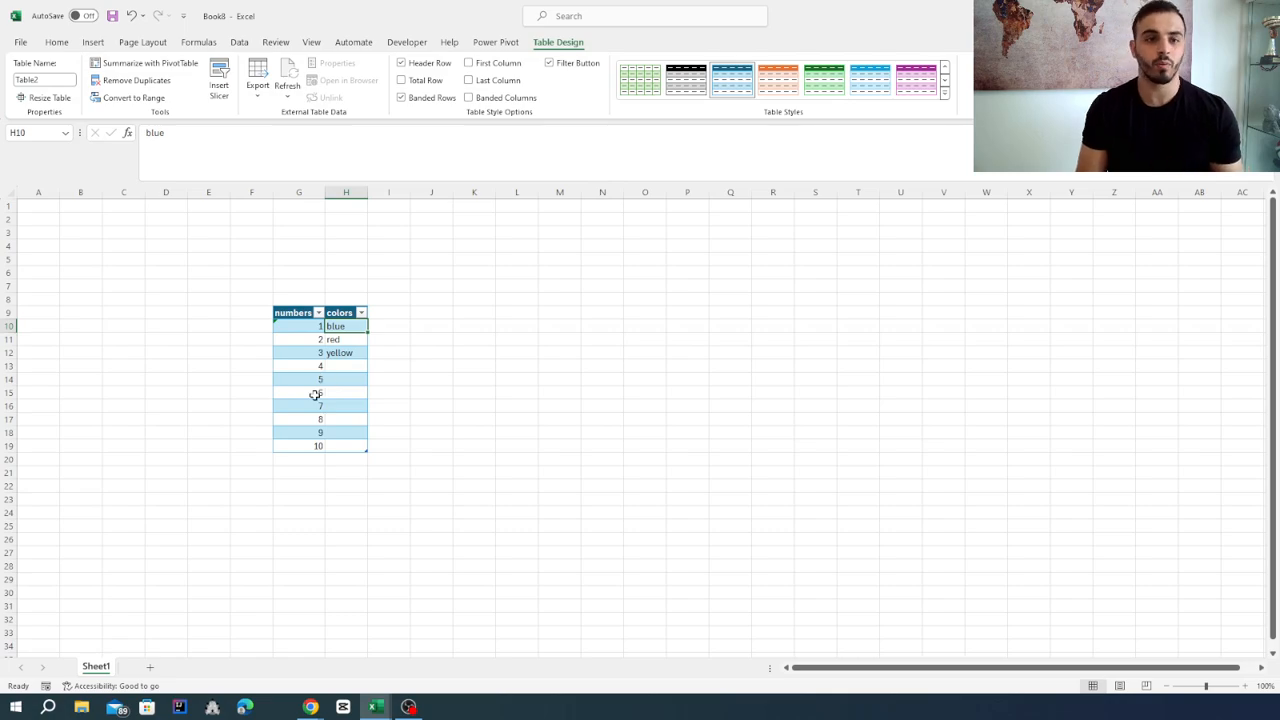
left_click(346, 402)
left_click_drag(349, 374, 346, 326)
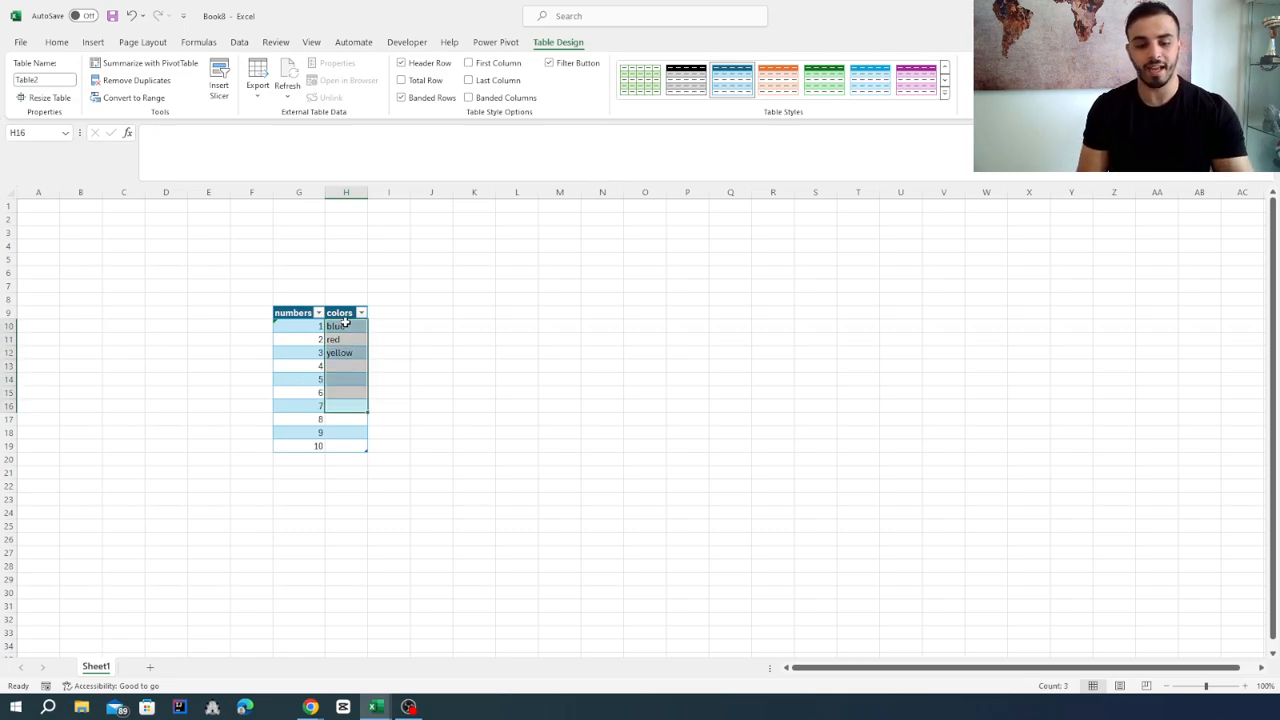
key("Delete")
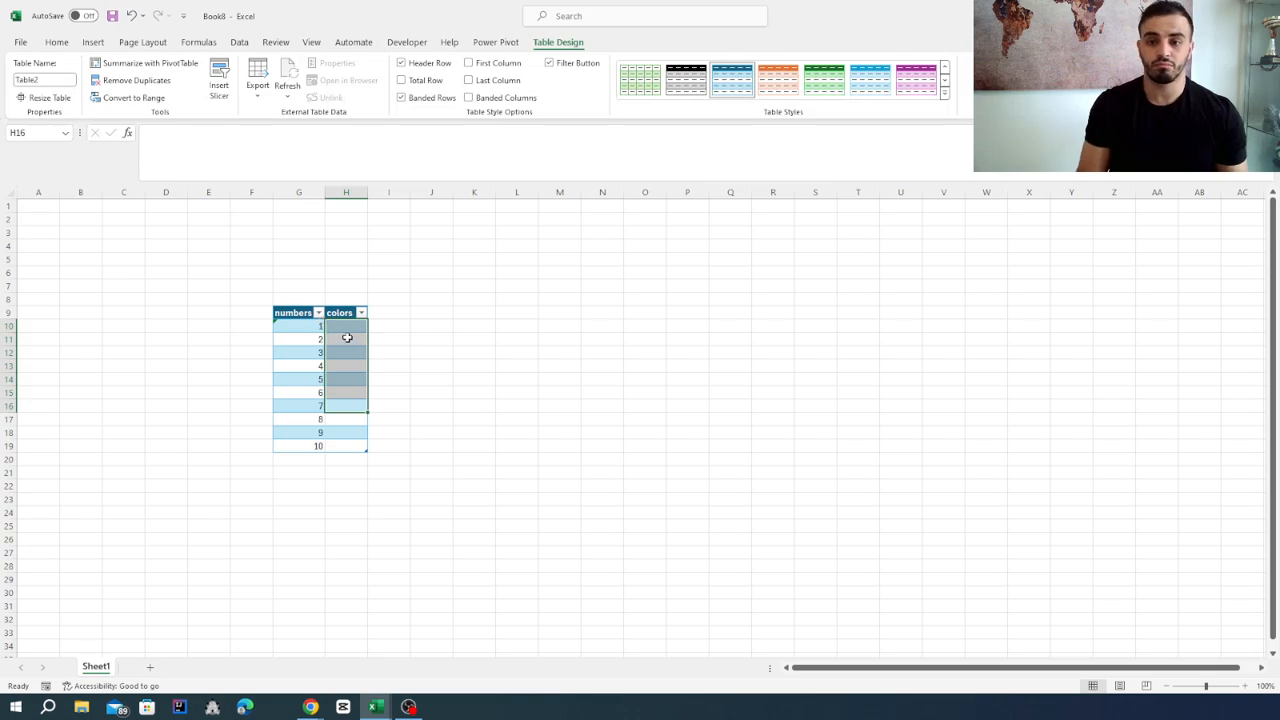
- Apply data validation to H10:H19 that allows a List with the source Red,Blue,Yellow and an in-cell dropdown
left_click(344, 327)
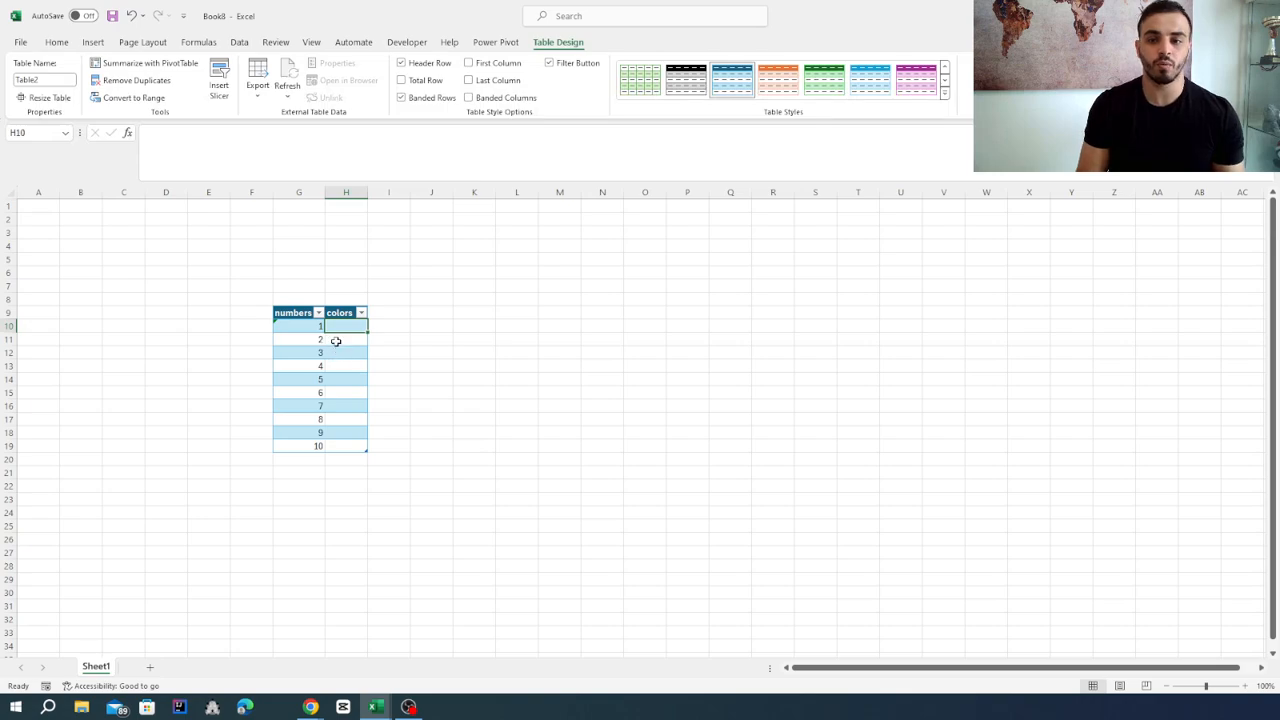
left_click_drag(350, 327, 354, 446)
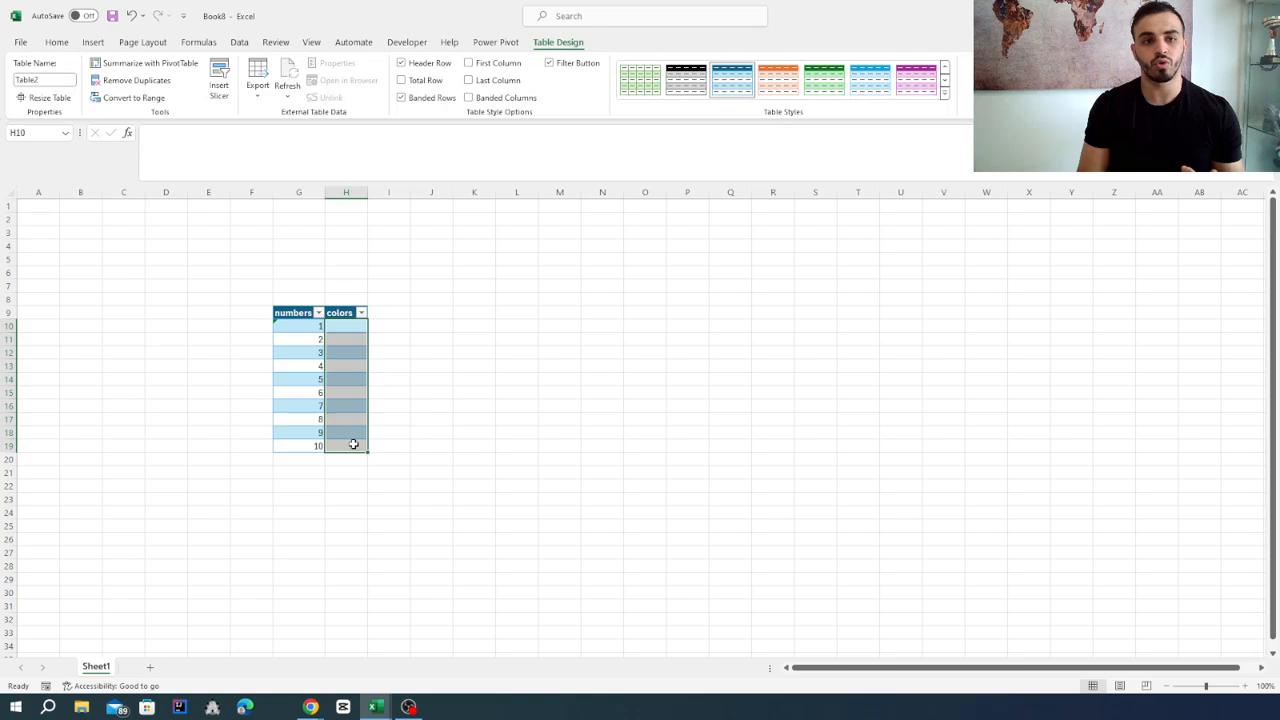
left_click(578, 16)
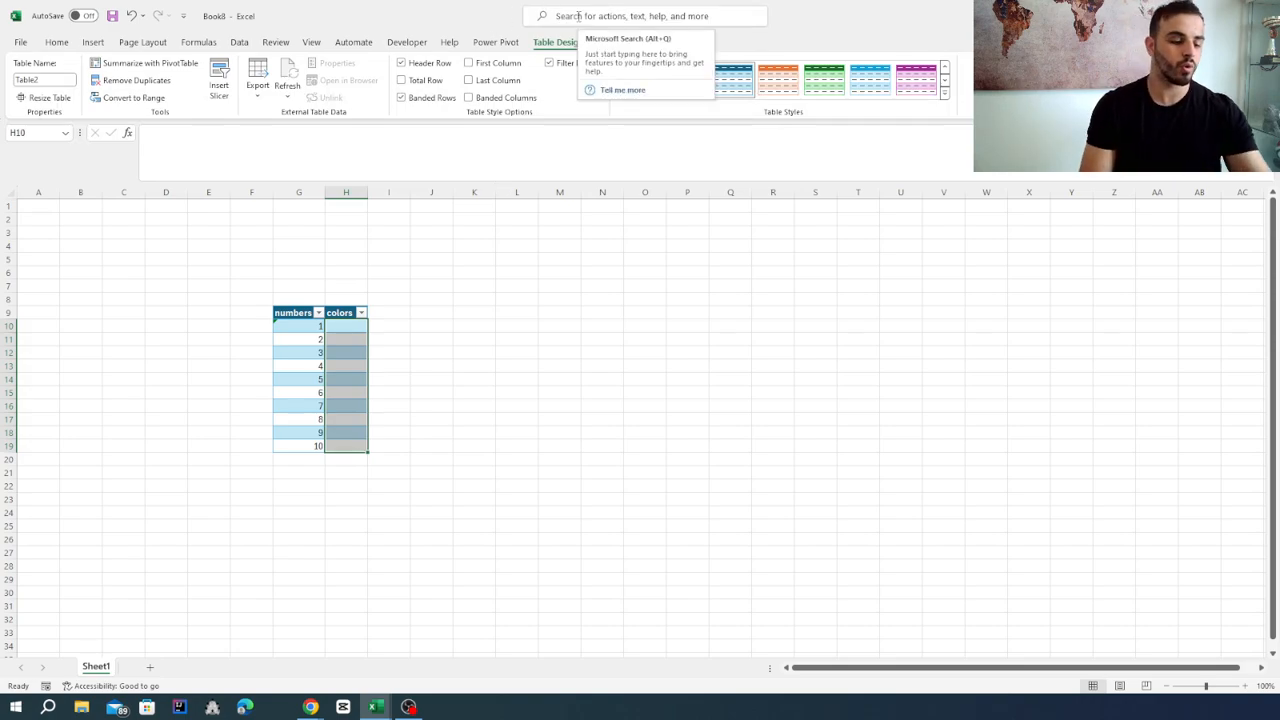
type("vala")
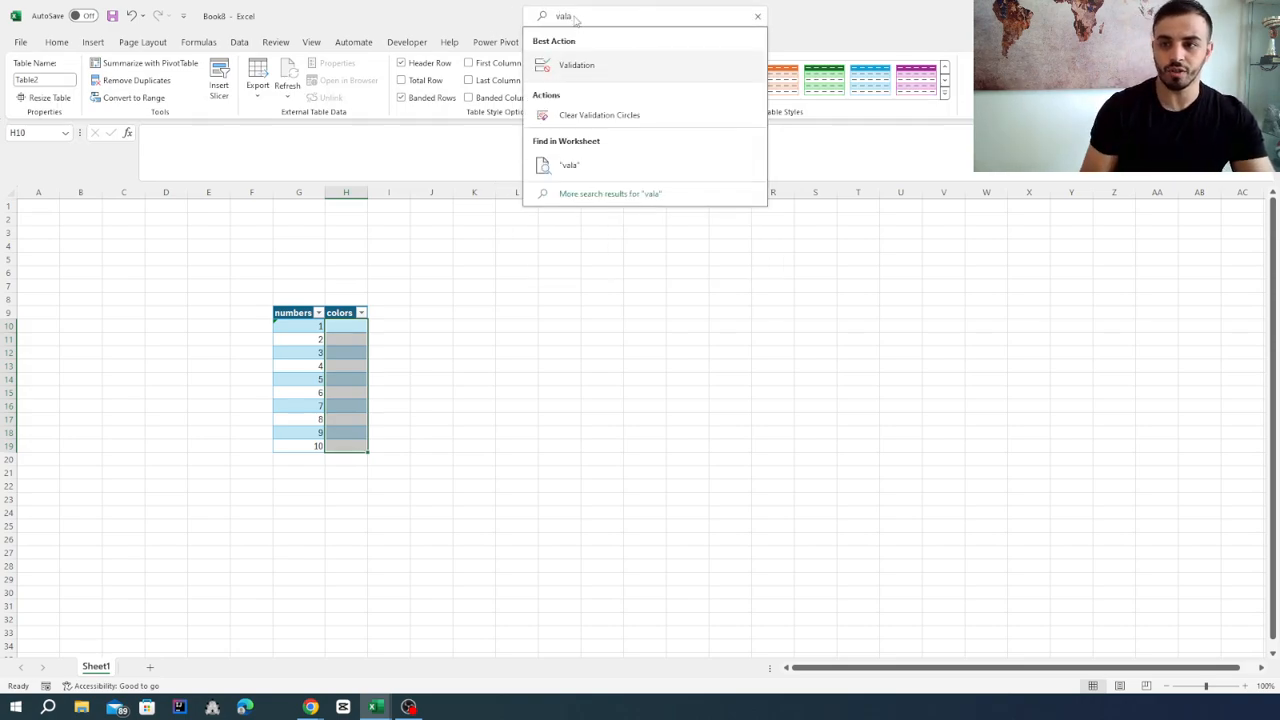
left_click(577, 66)
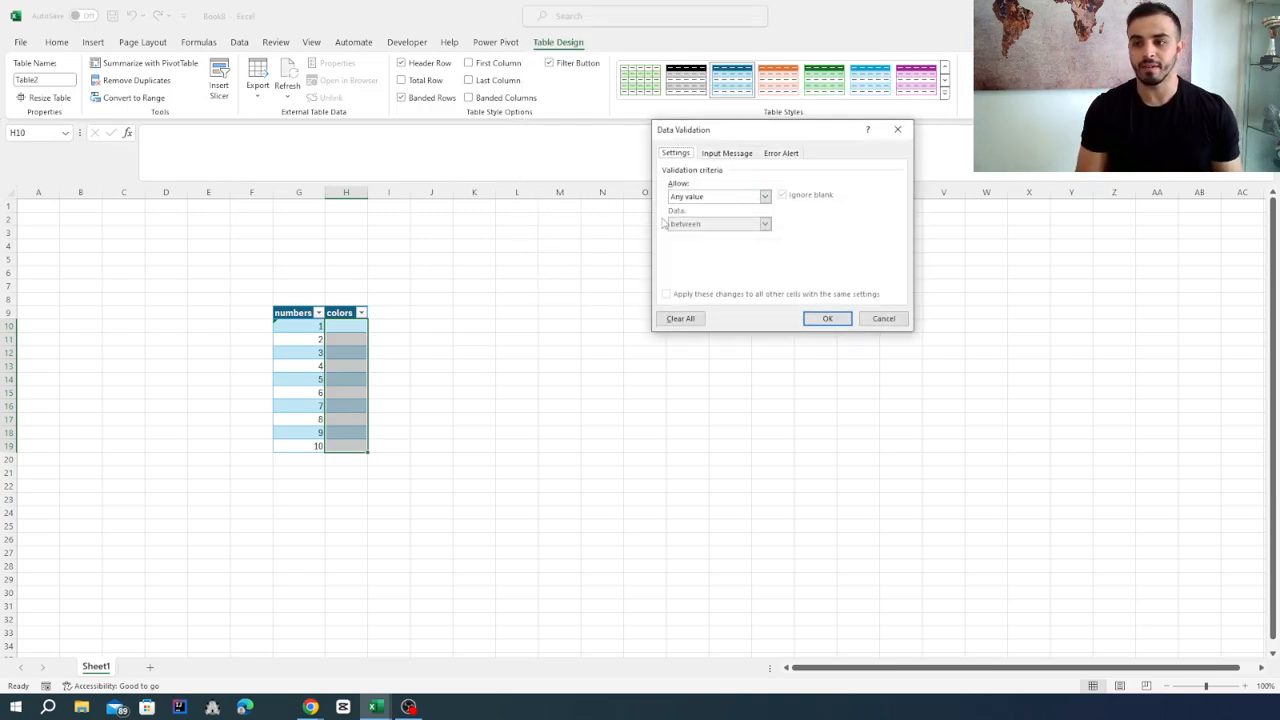
left_click_drag(703, 137, 647, 184)
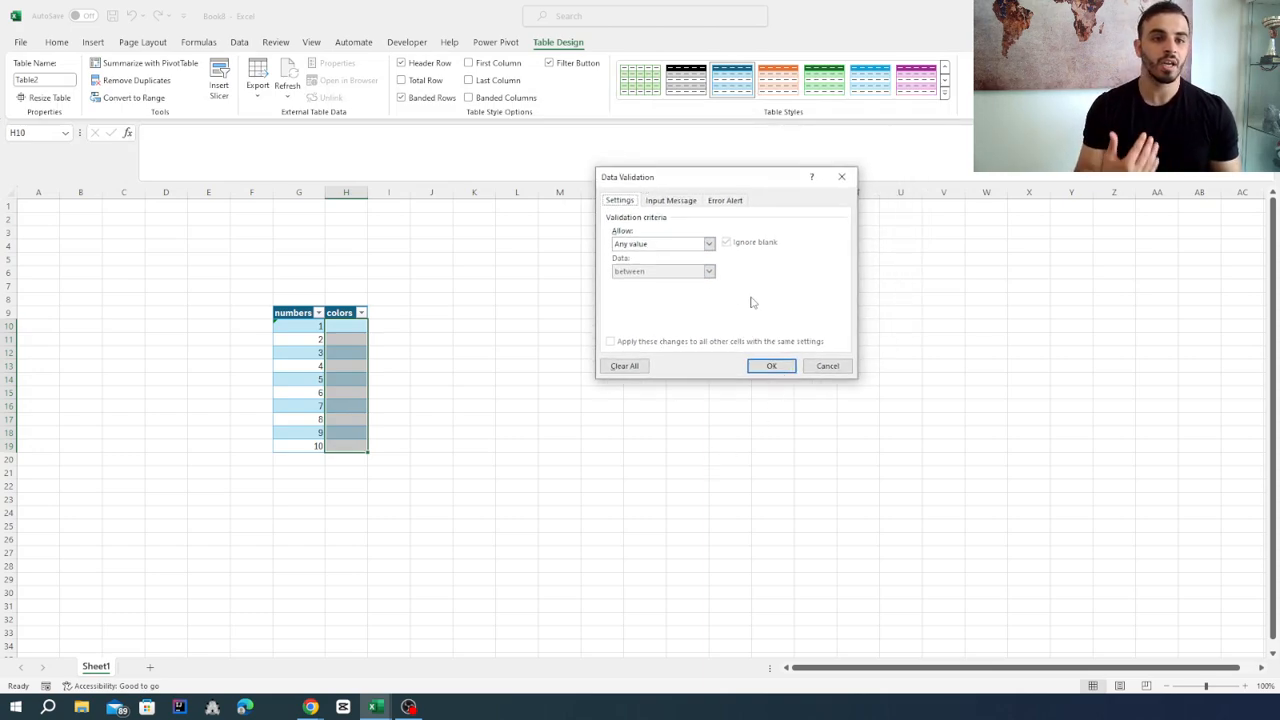
left_click(709, 244)
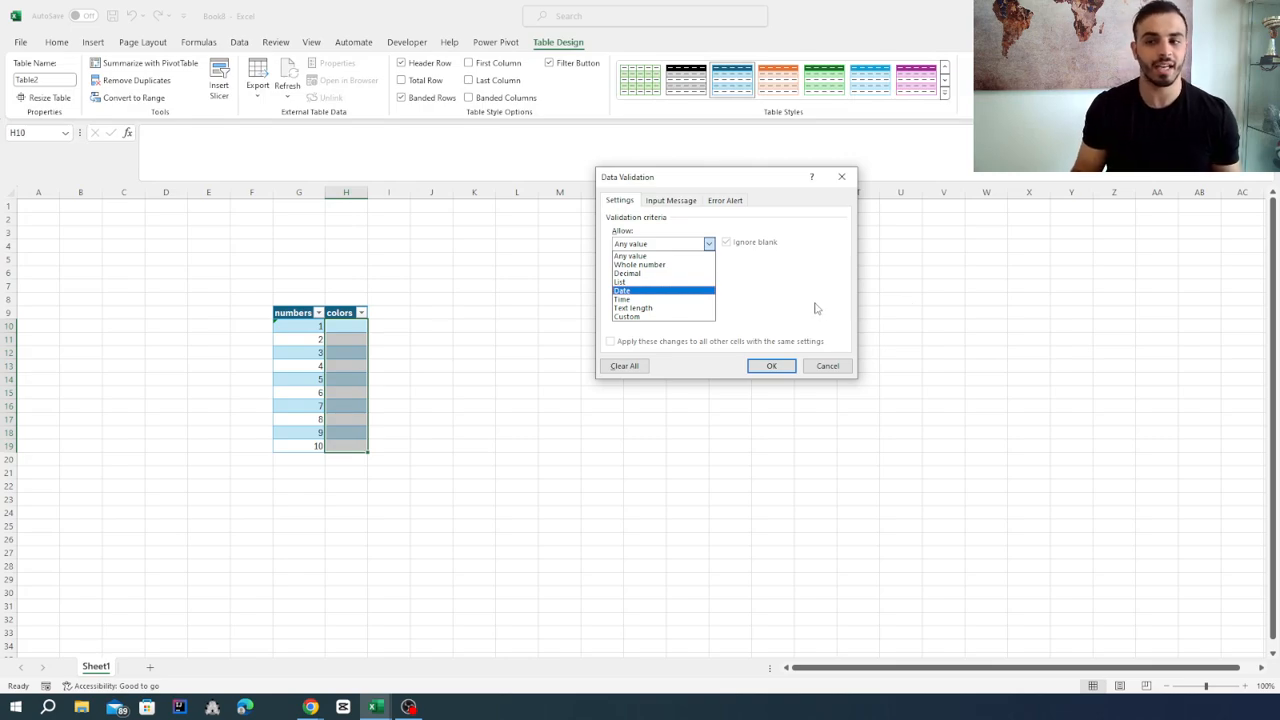
left_click(675, 283)
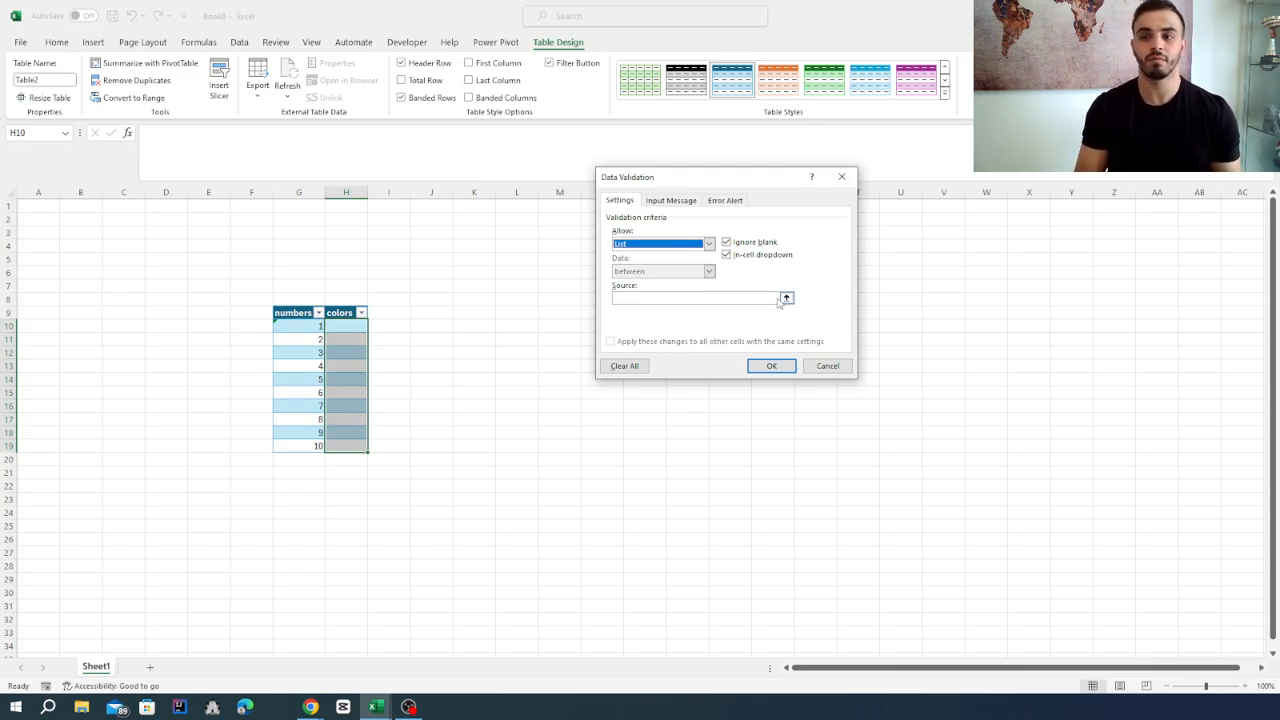
left_click(656, 299)
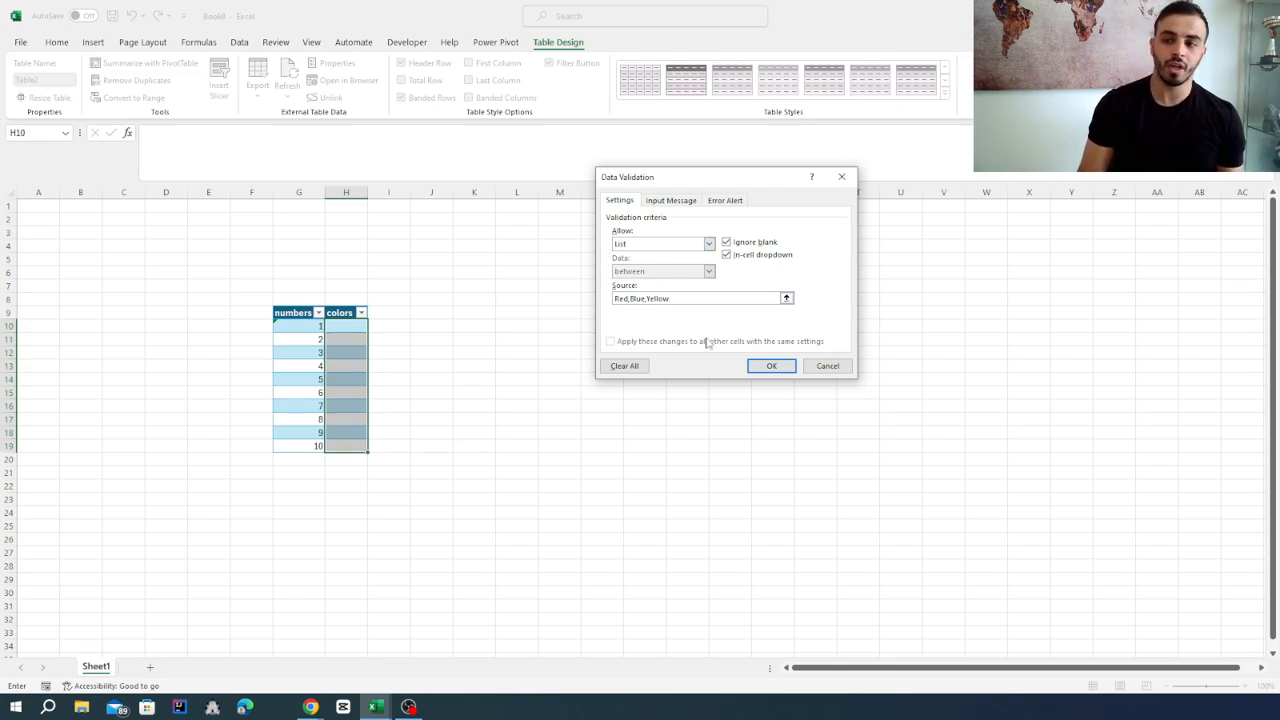
left_click(767, 367)
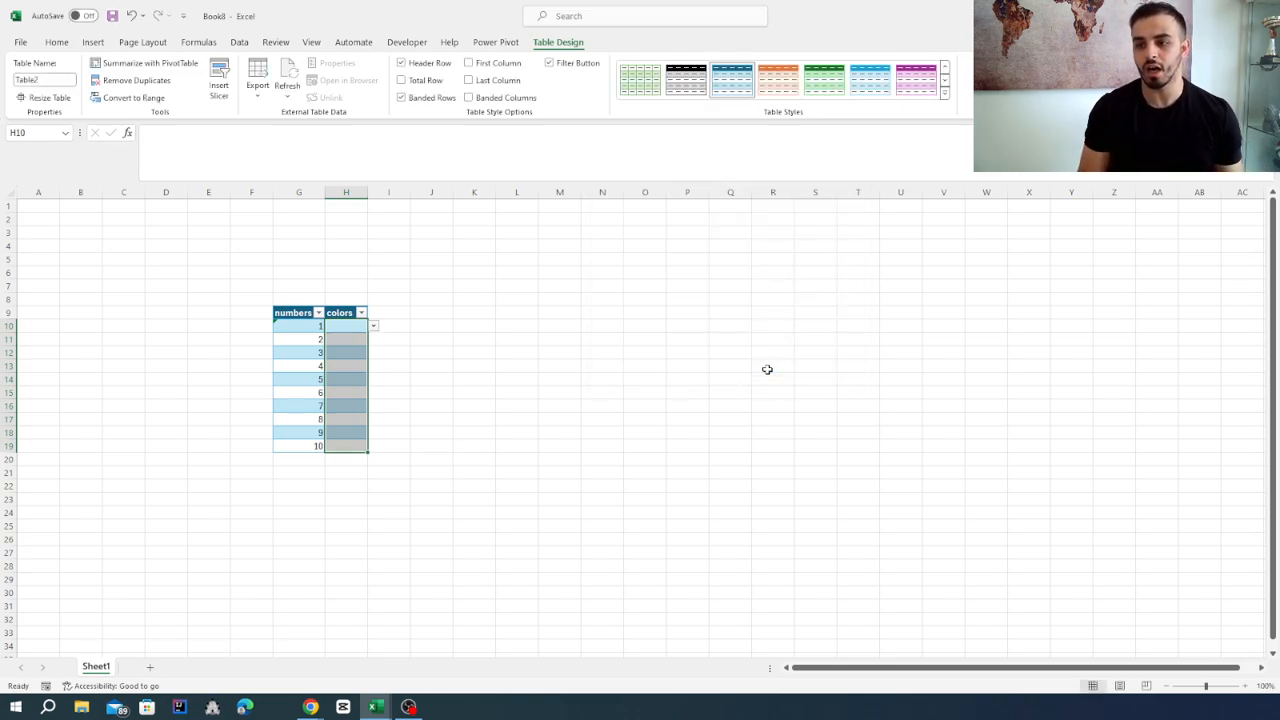
left_click(390, 481)
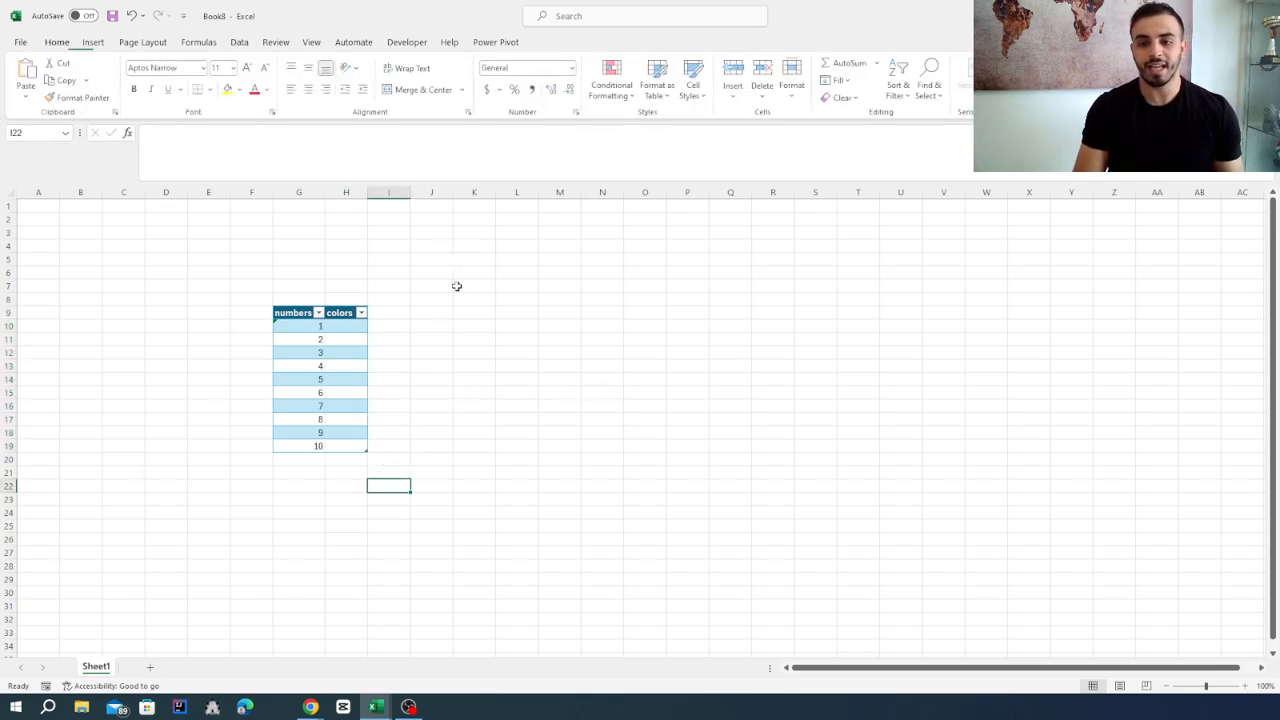
scroll(440, 362, "up", 1)
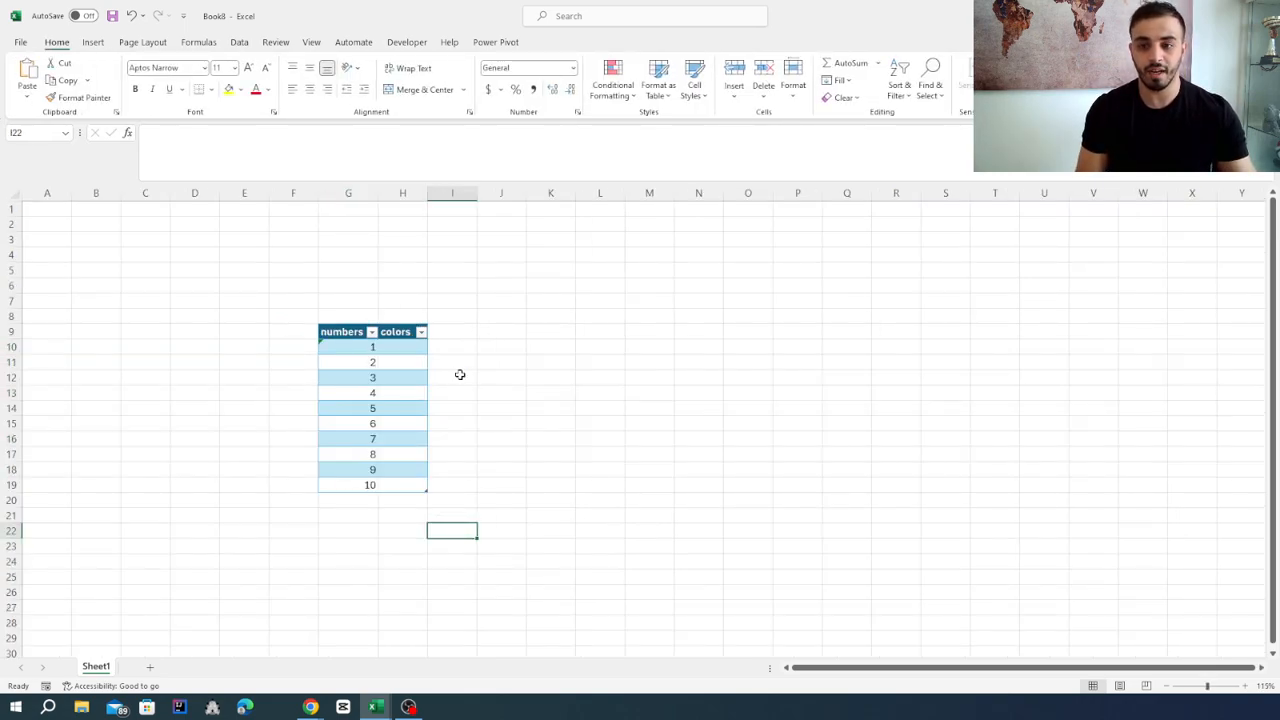
- Set the color for number 1 in H10 to Blue by picking it from the cell's drop-down list
scroll(462, 375, "up", 2)
scroll(531, 397, "down", 1)
left_click(487, 338)
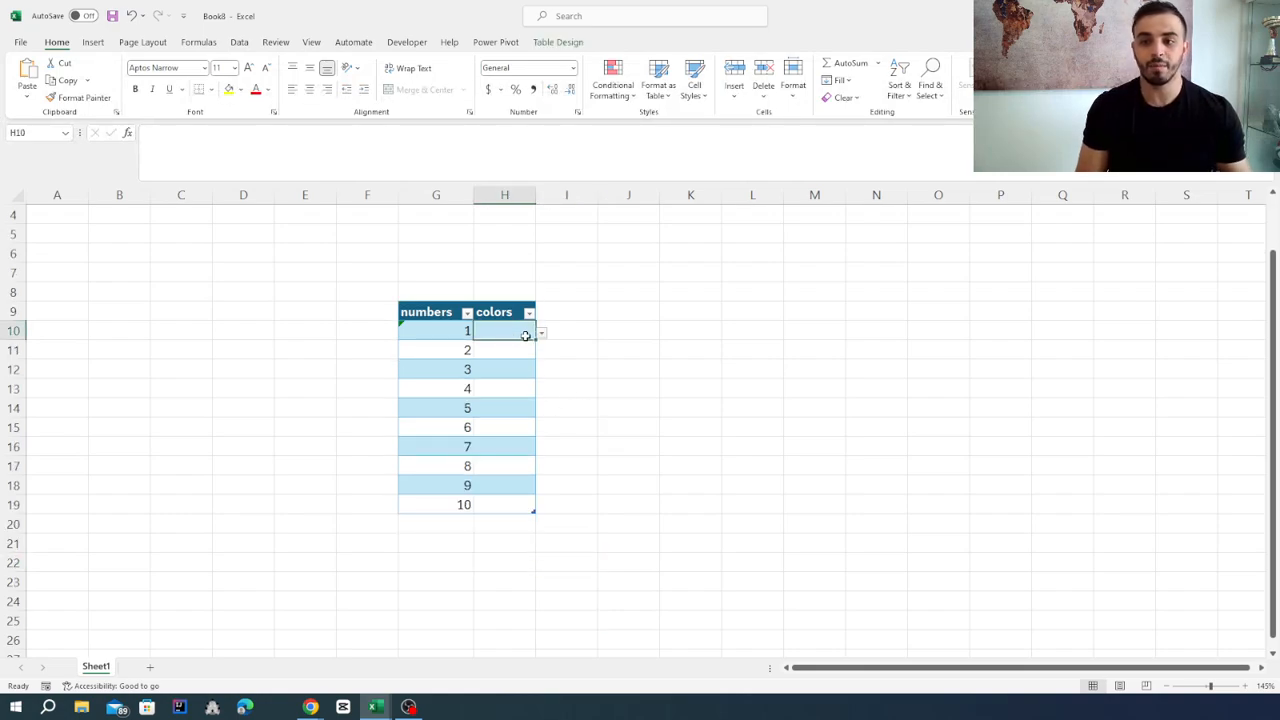
key("Down")
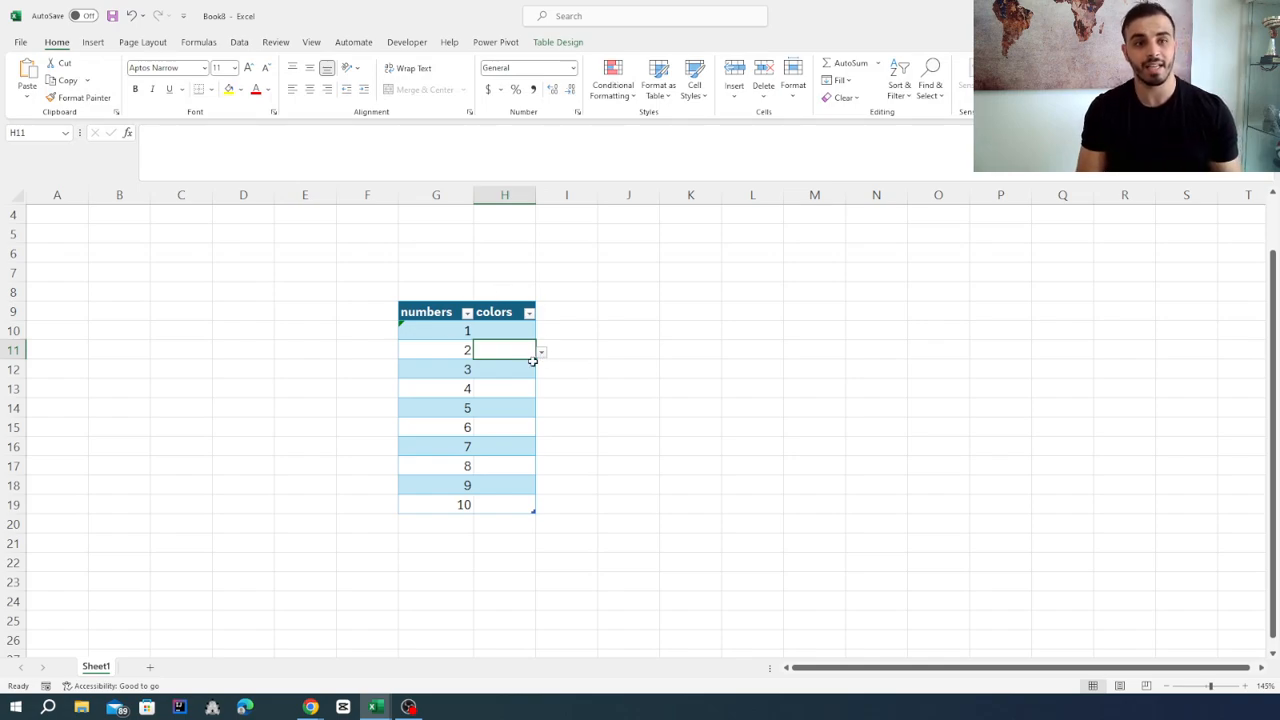
left_click(496, 334)
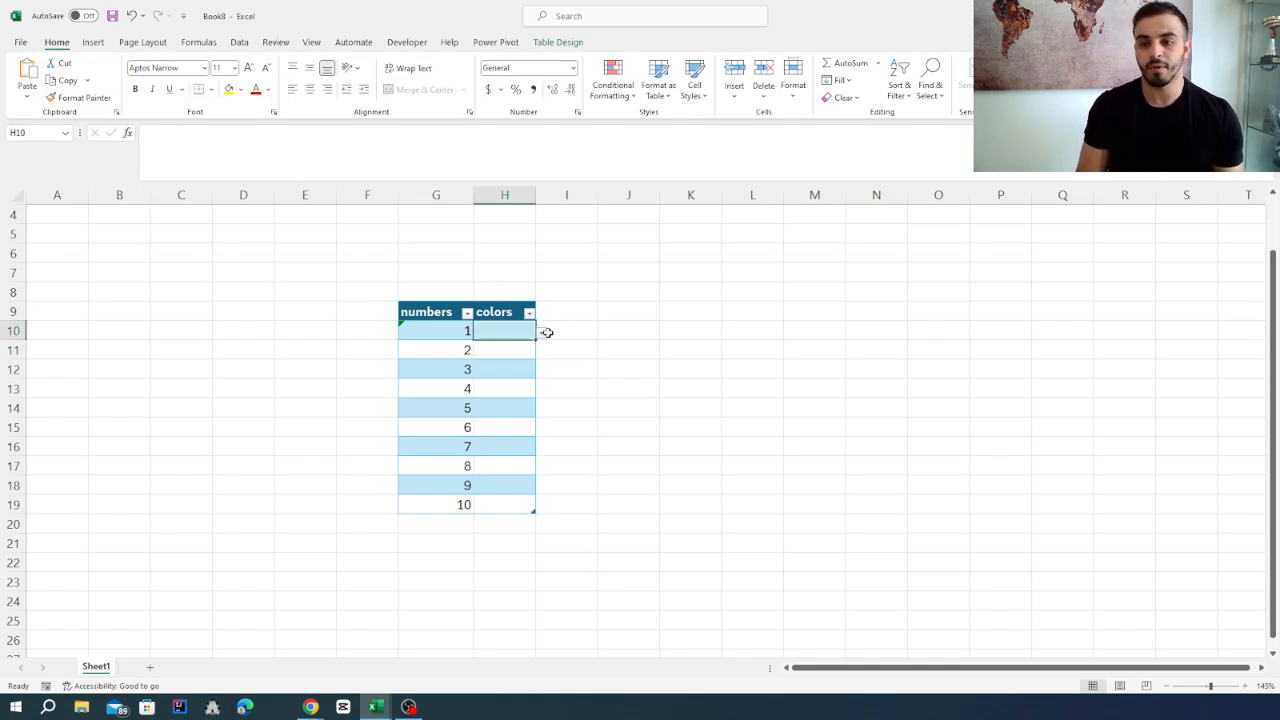
left_click(541, 332)
left_click(500, 357)
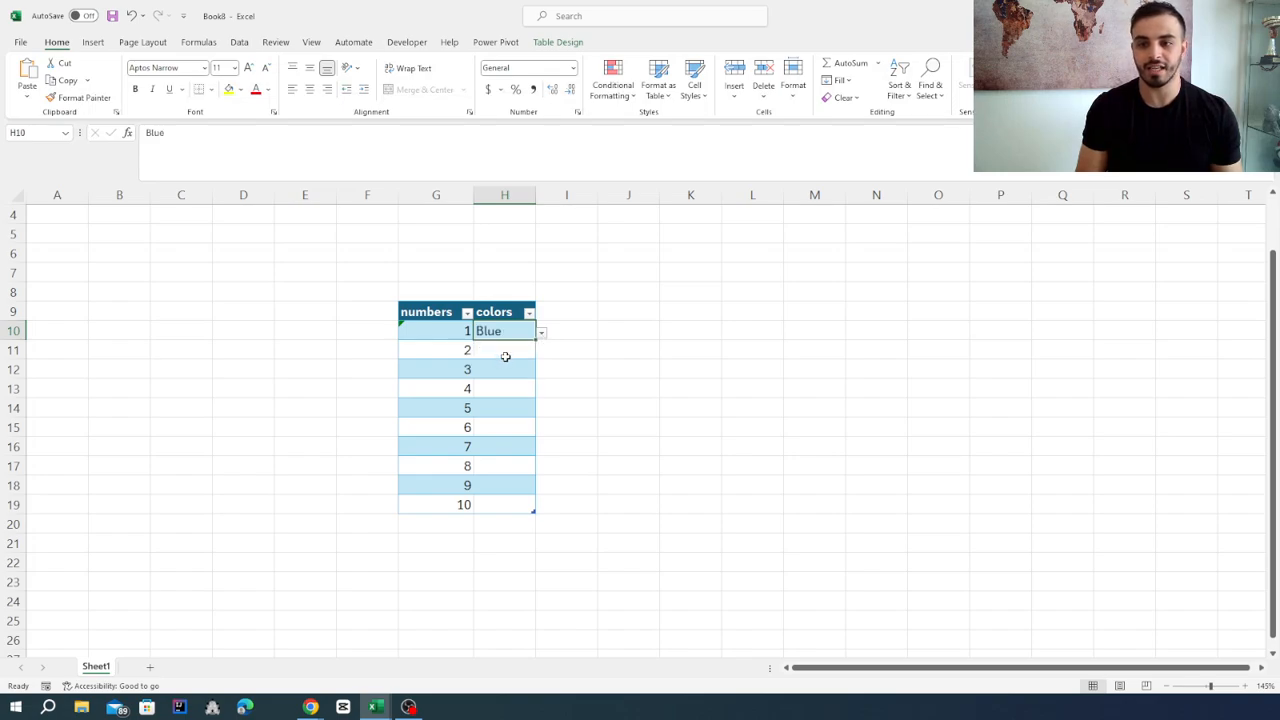
- Pick Red for H11 and Yellow for H12 from the drop-down lists in the colors column
left_click(506, 352)
left_click(541, 352)
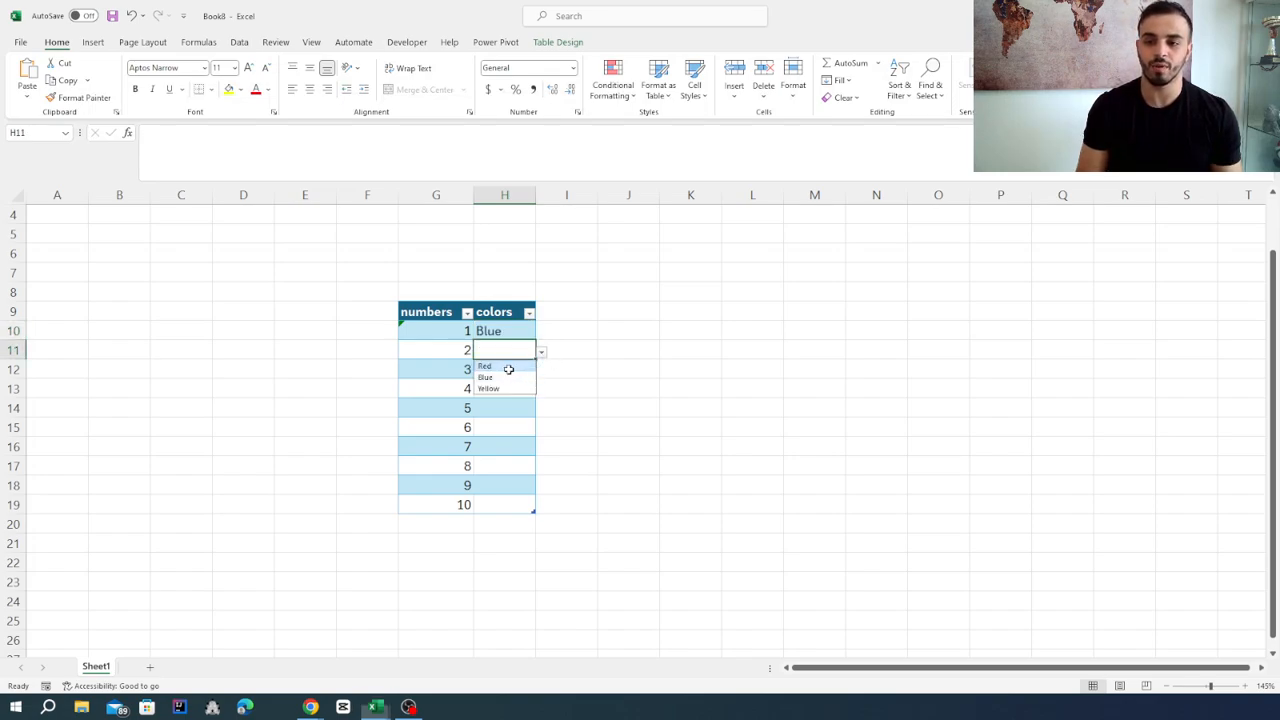
left_click(505, 366)
left_click(506, 370)
left_click(541, 372)
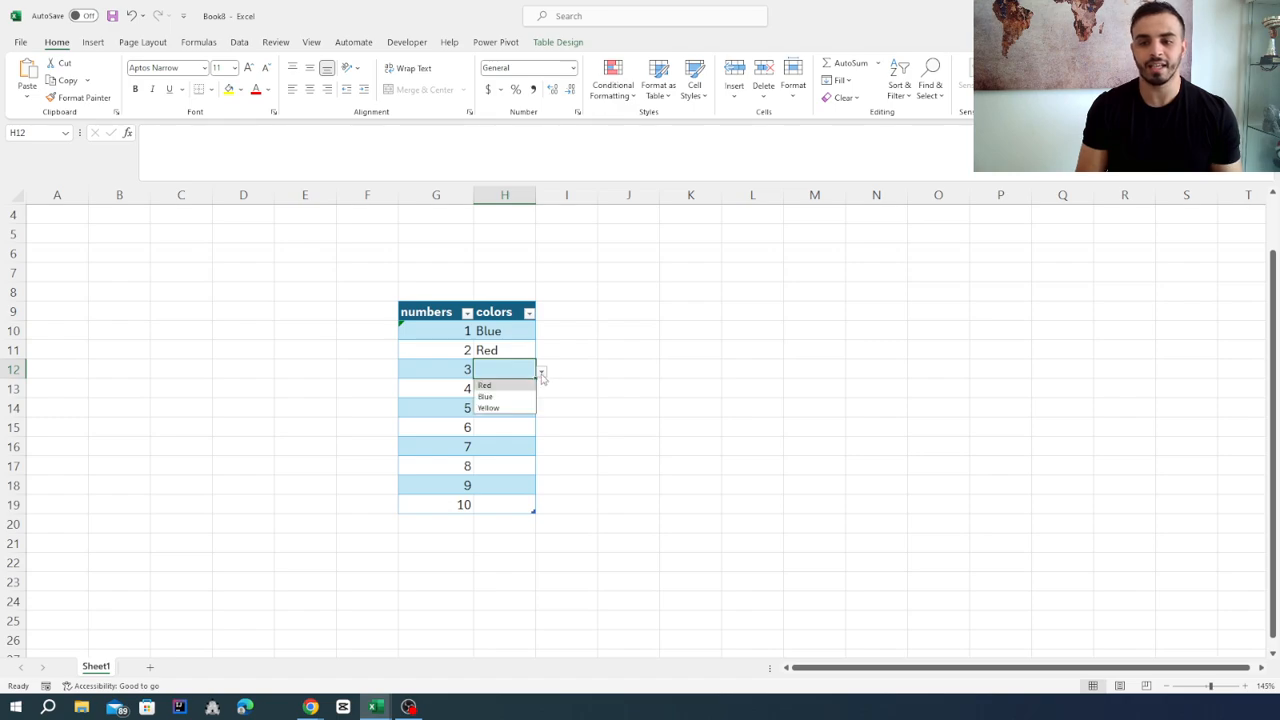
left_click(503, 408)
- Try to enter green, a color outside the allowed list, in H13 and dismiss the entry
left_click(509, 392)
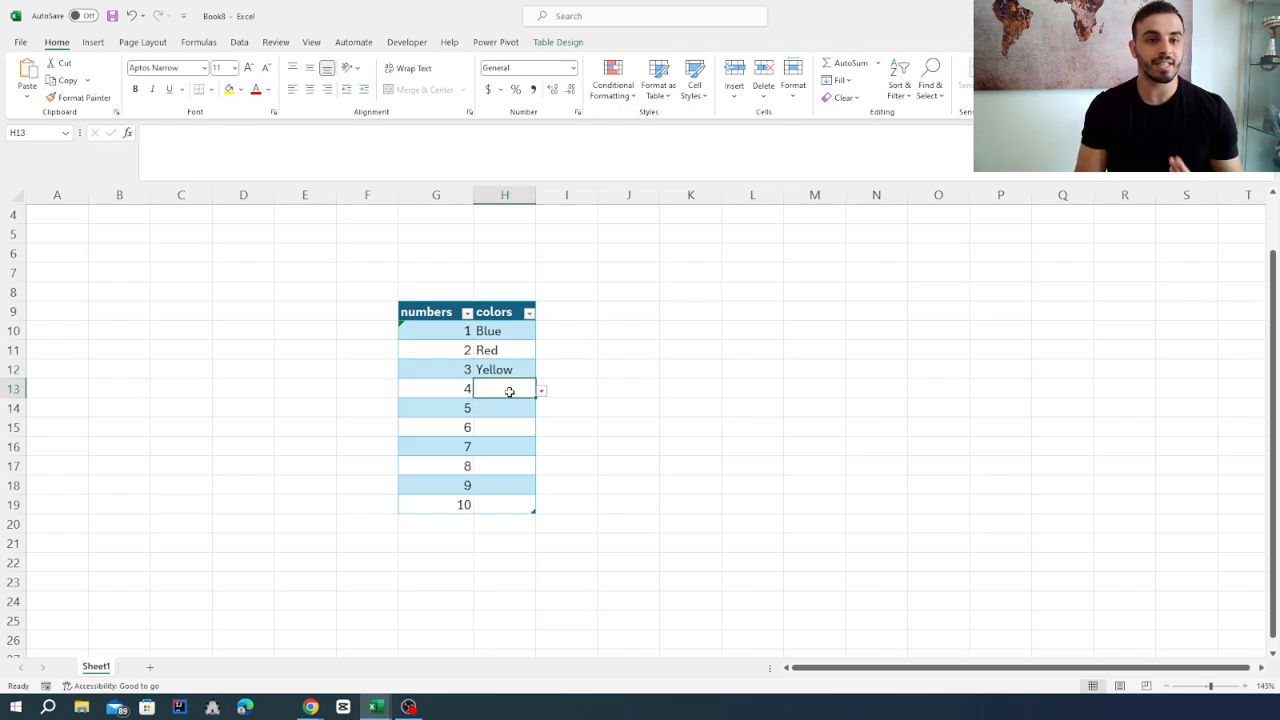
double_click(510, 392)
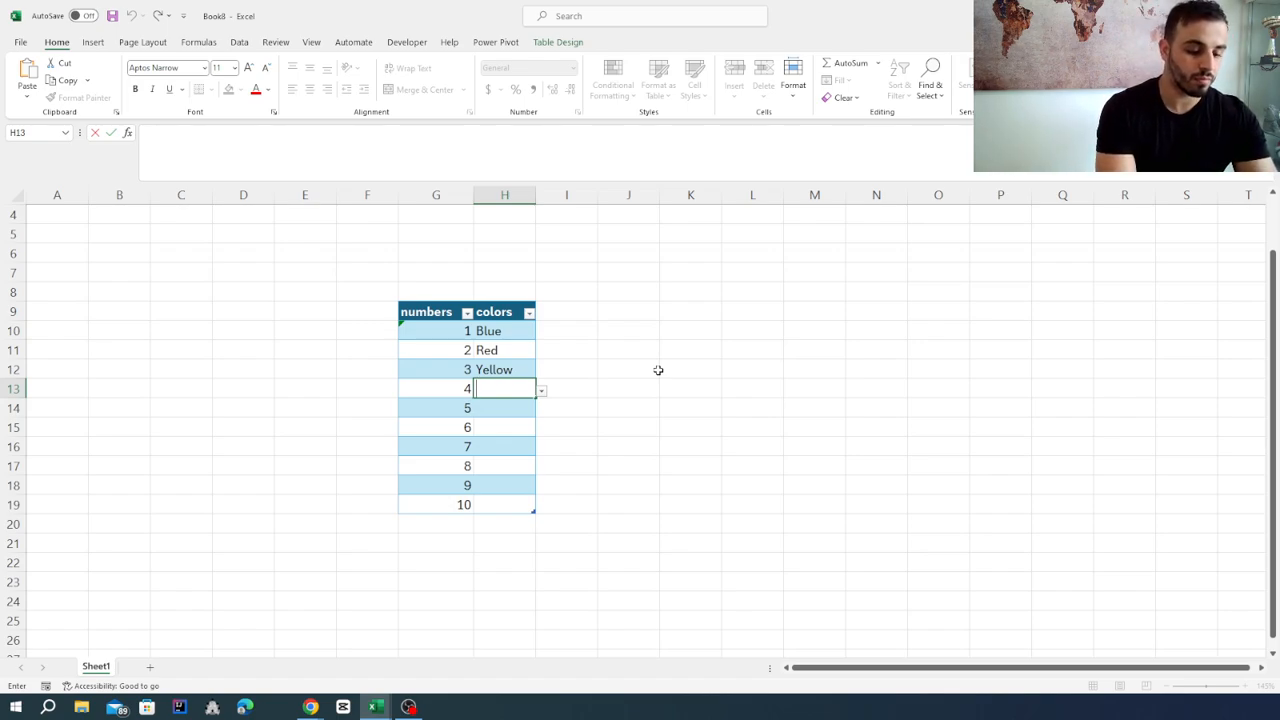
type("gree")
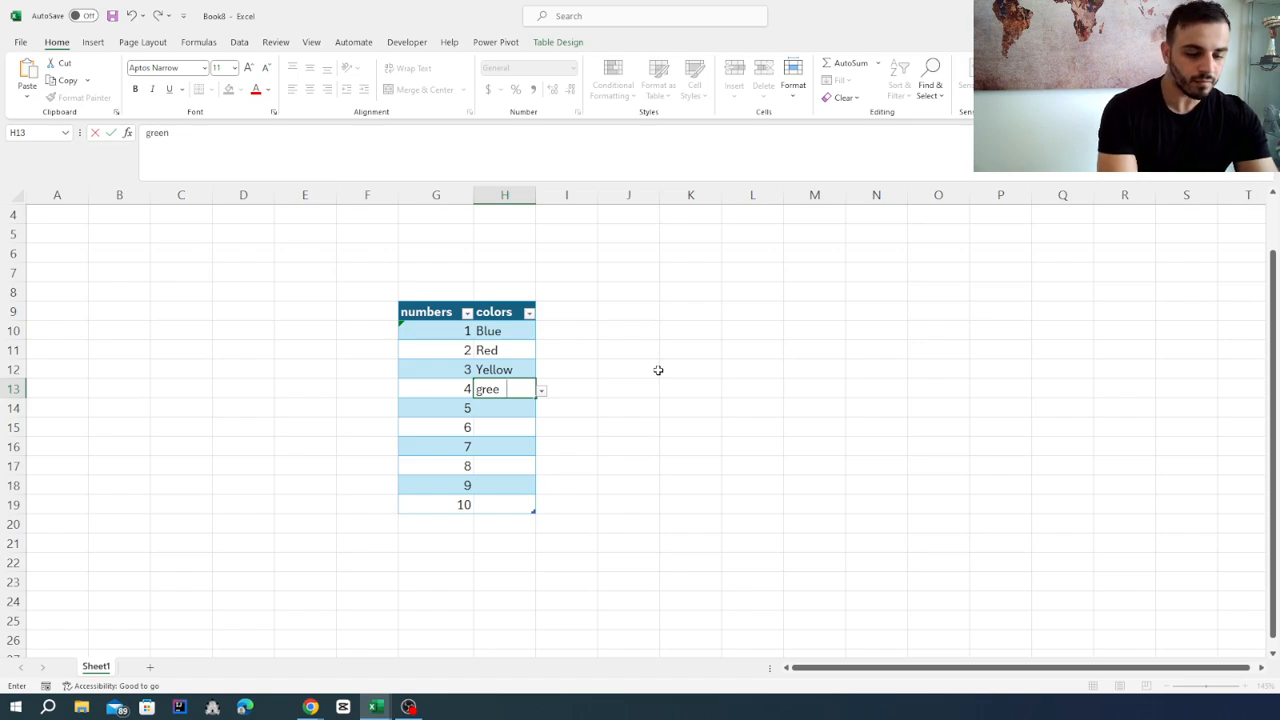
type("n")
key("Return")
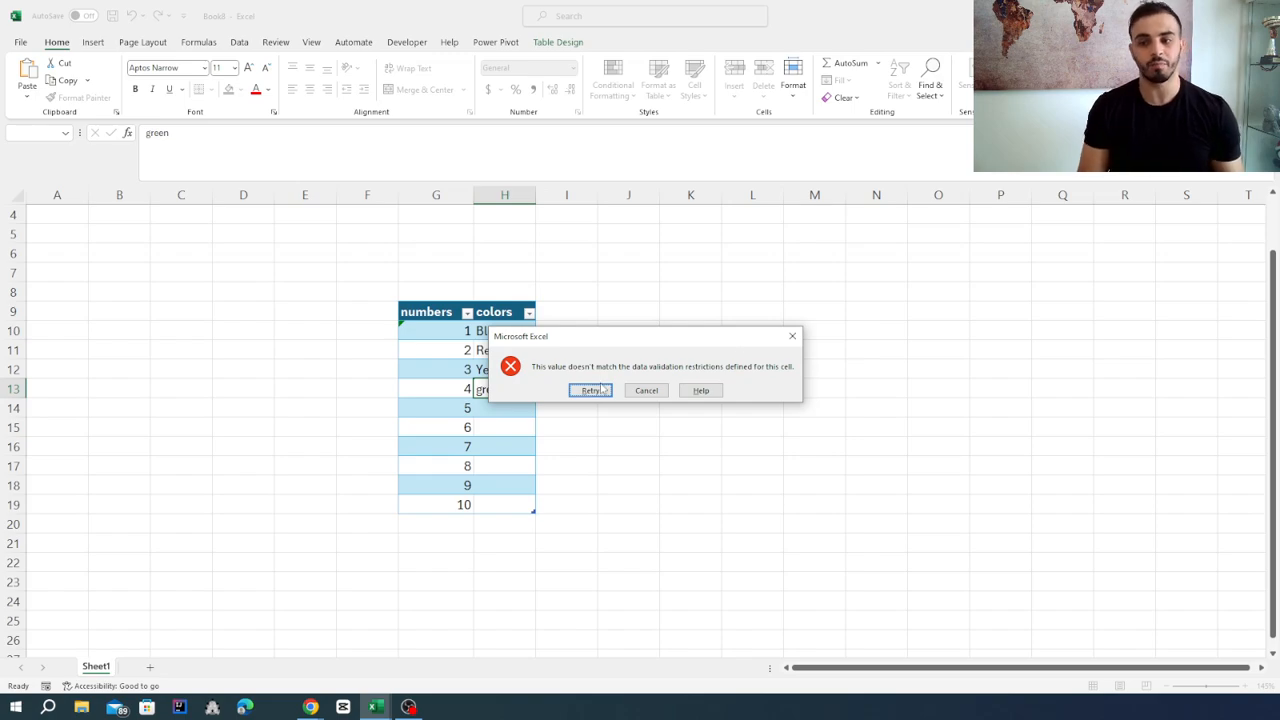
left_click(792, 336)
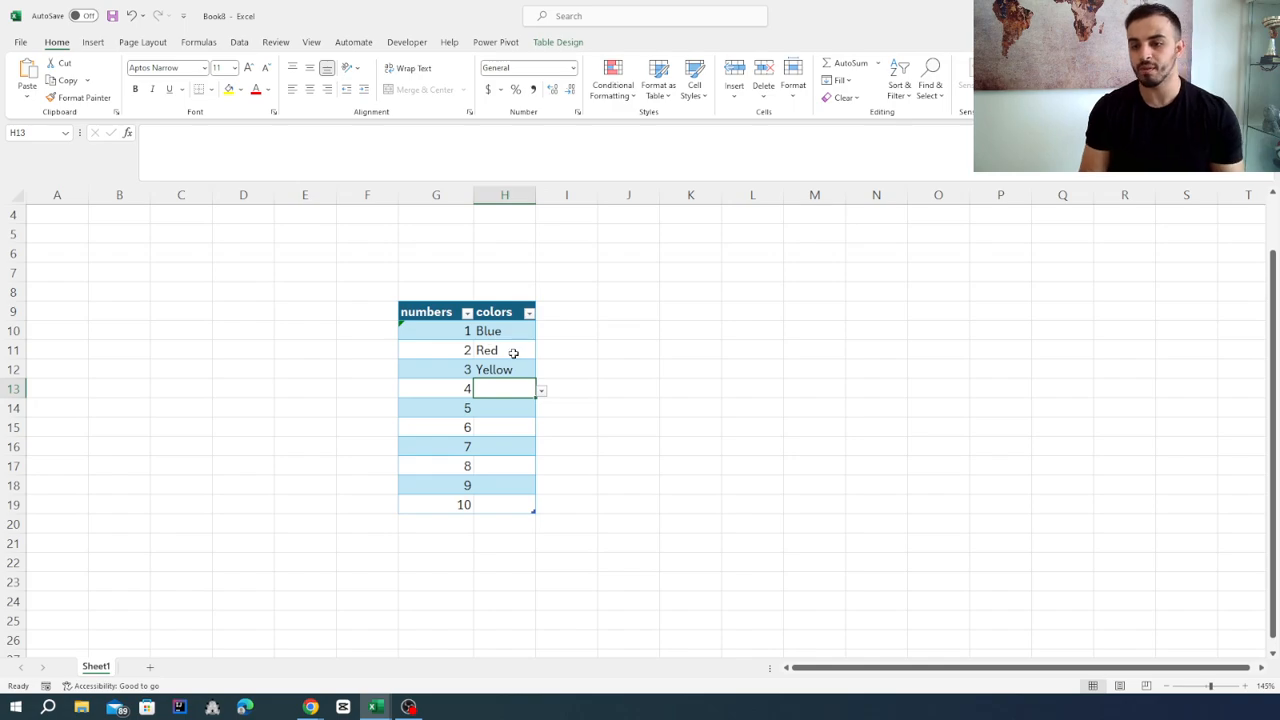
- Pick Blue from the drop-down lists for numbers 4 and 5 in H13 and H14
left_click_drag(500, 331, 516, 495)
left_click(514, 449)
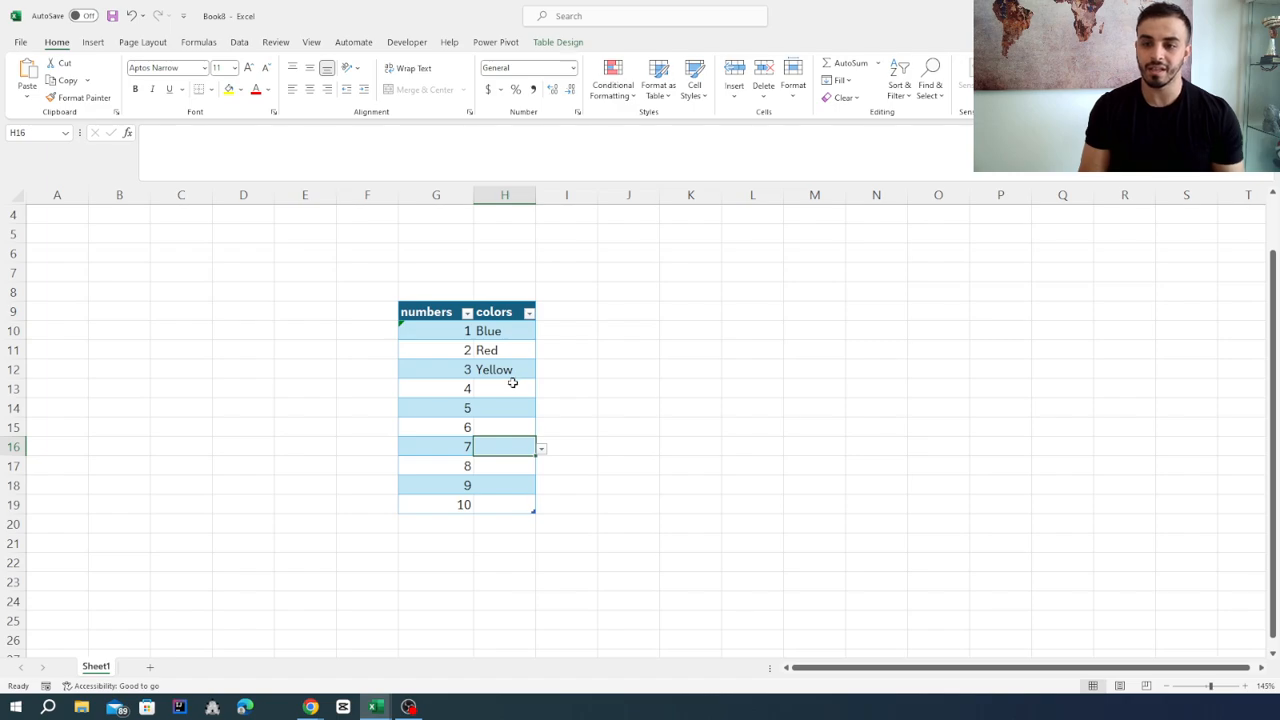
left_click(512, 383)
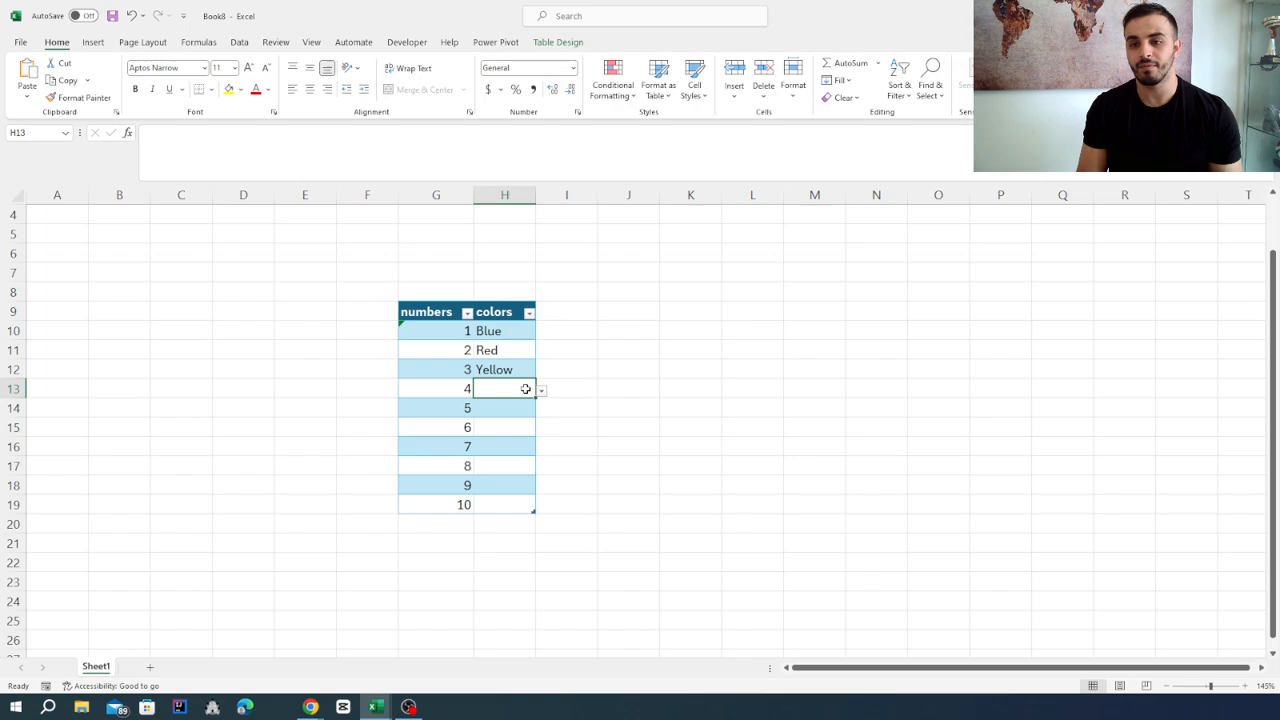
left_click(542, 391)
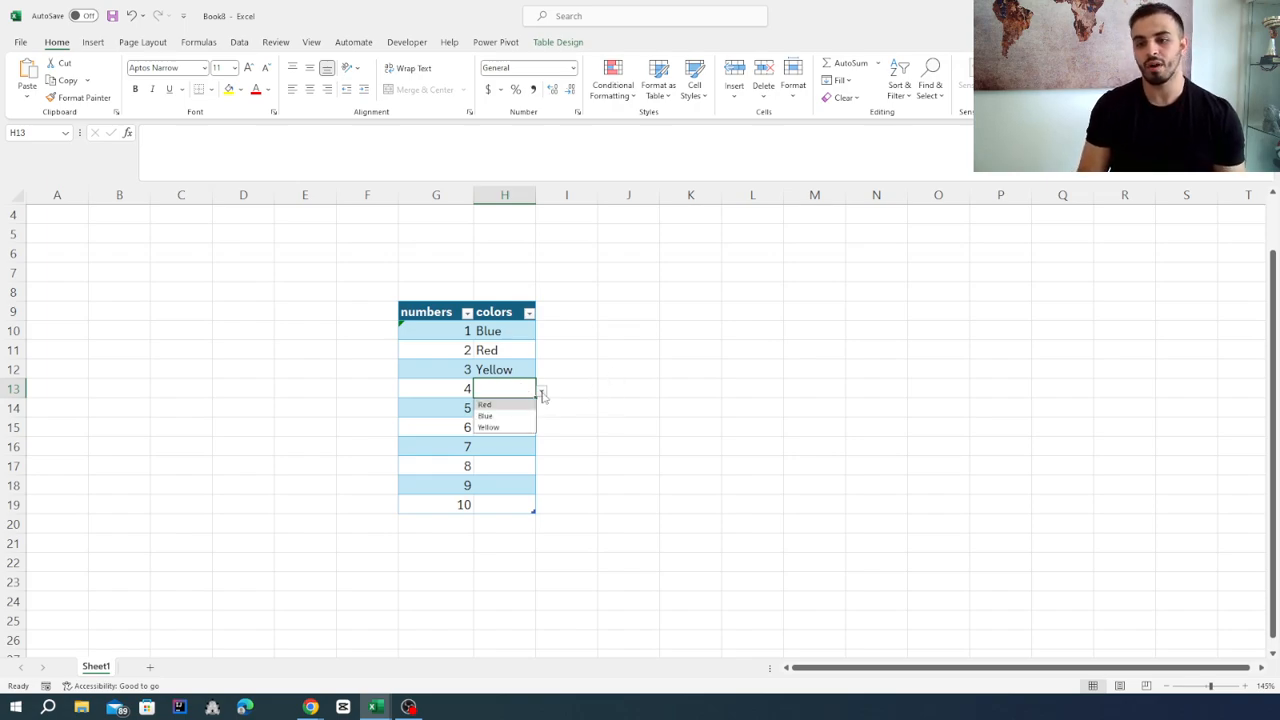
left_click(495, 404)
left_click(494, 410)
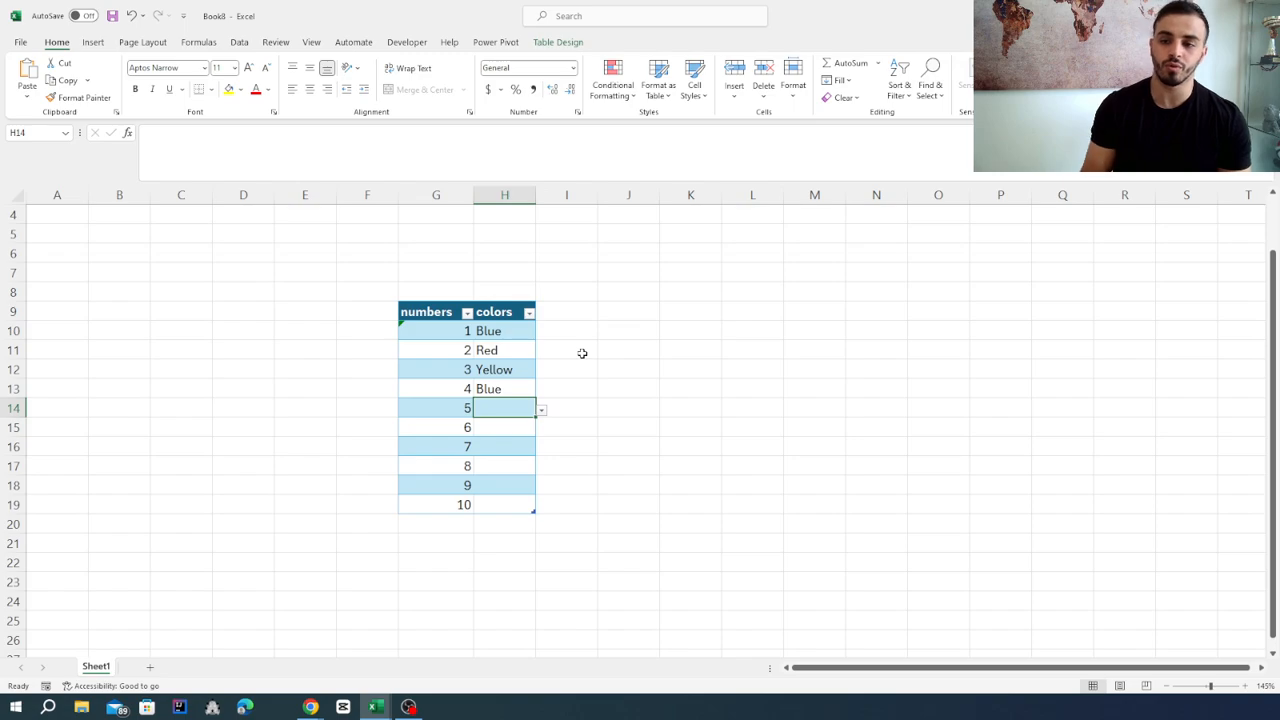
left_click(542, 411)
left_click(490, 424)
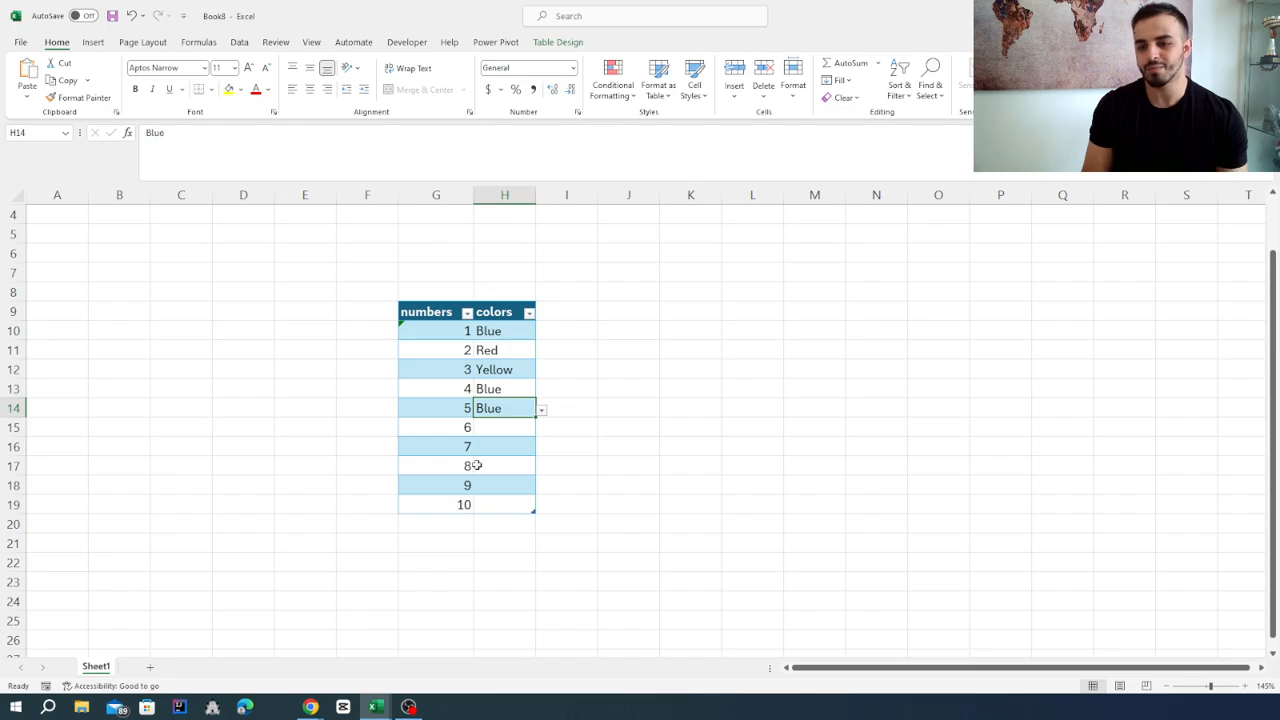